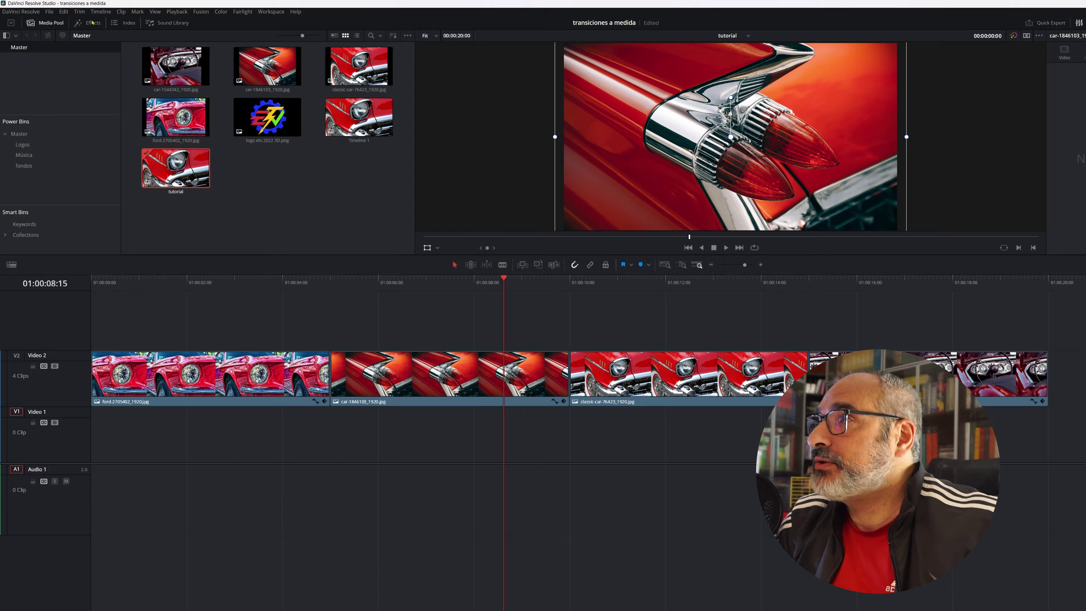
# Show all Video Transitions in the Effects library and filter it by 'wipe'
pyautogui.click(81, 21)
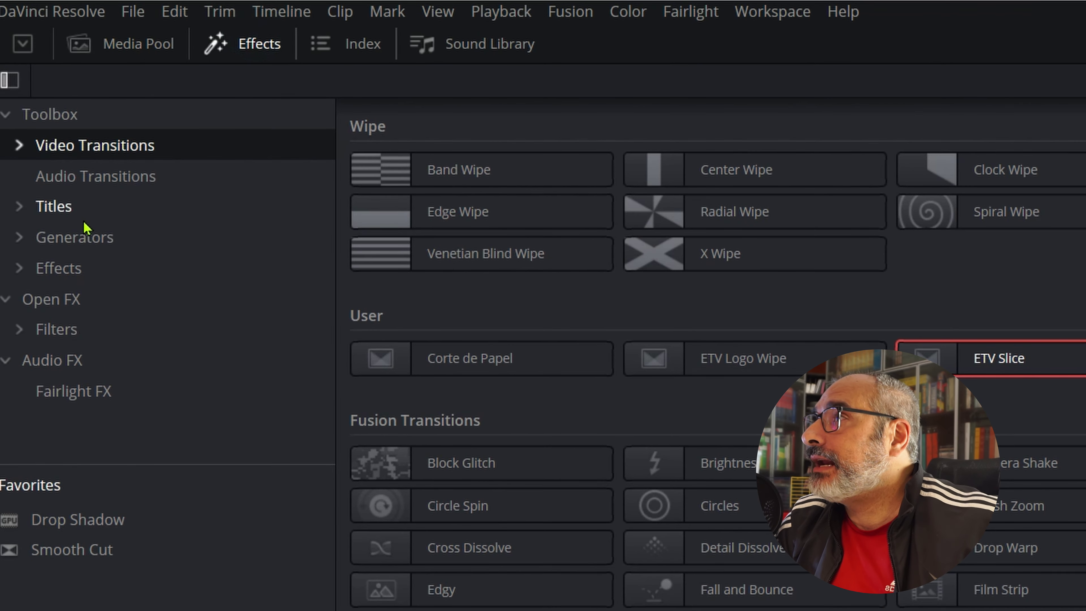
pyautogui.click(94, 146)
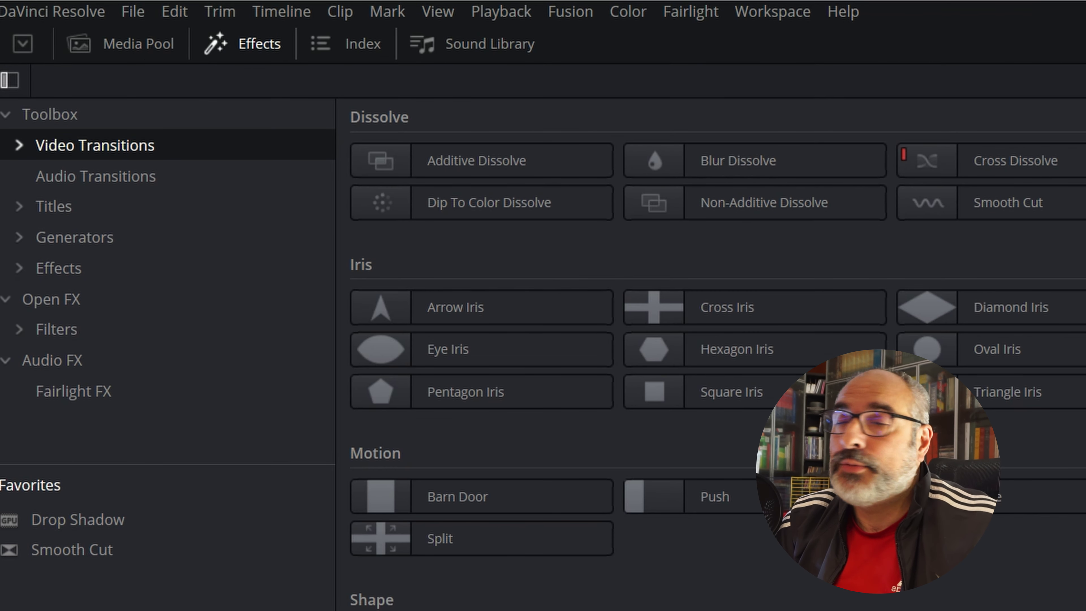
pyautogui.hotkey('ctrl', 'f')
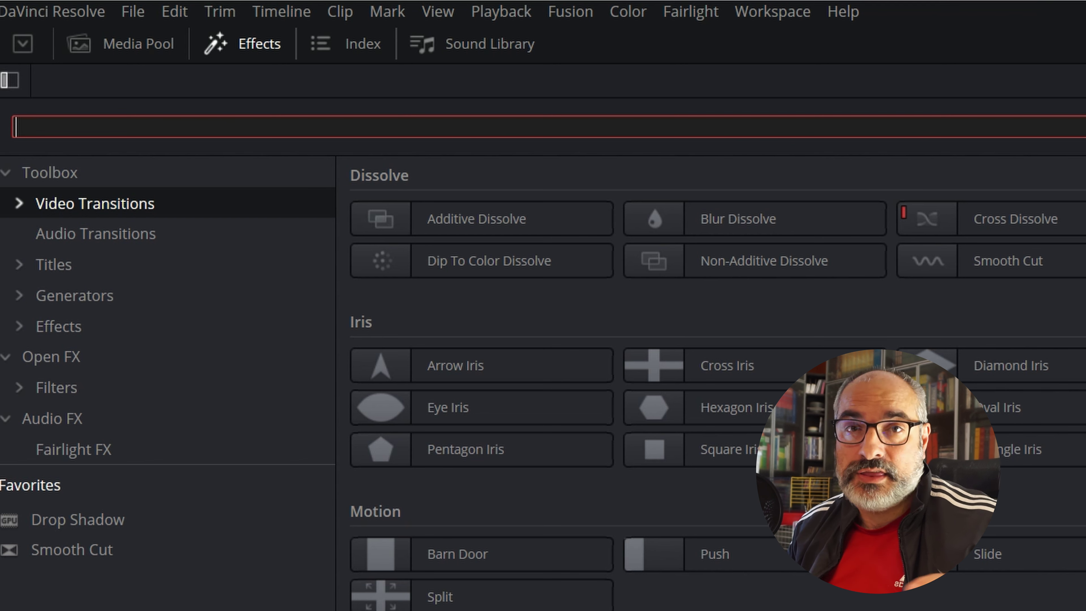
pyautogui.write('wip')
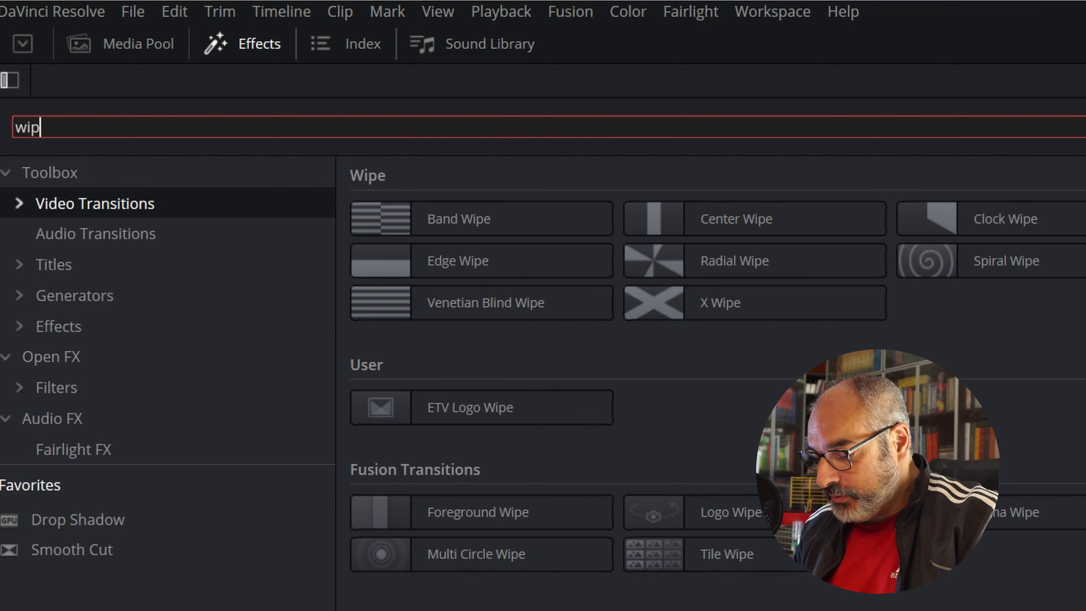
pyautogui.write('w')
pyautogui.press('BackSpace')
pyautogui.write('e')
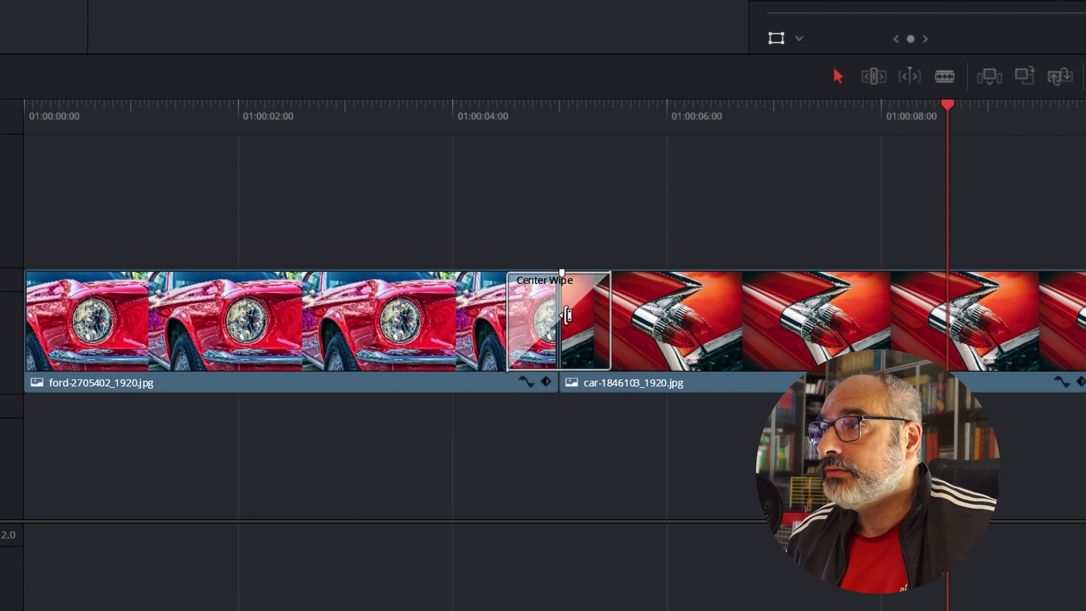
# Set the Center Wipe's Angle to 80 and its white Border to 76.950
pyautogui.click(581, 316)
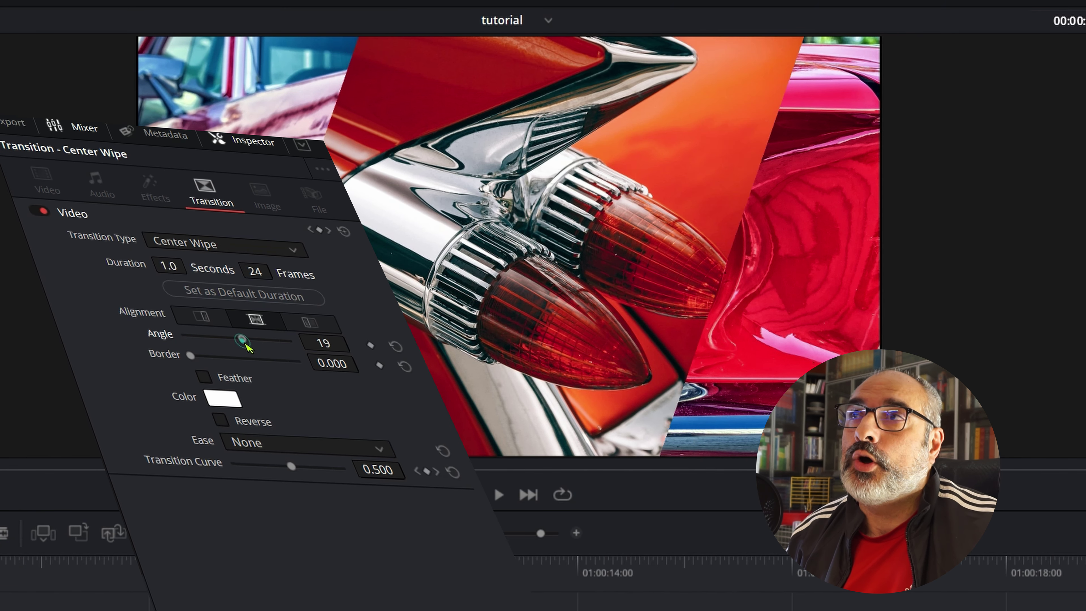
pyautogui.moveTo(245, 341); pyautogui.dragTo(253, 342)
pyautogui.moveTo(191, 356); pyautogui.dragTo(209, 357)
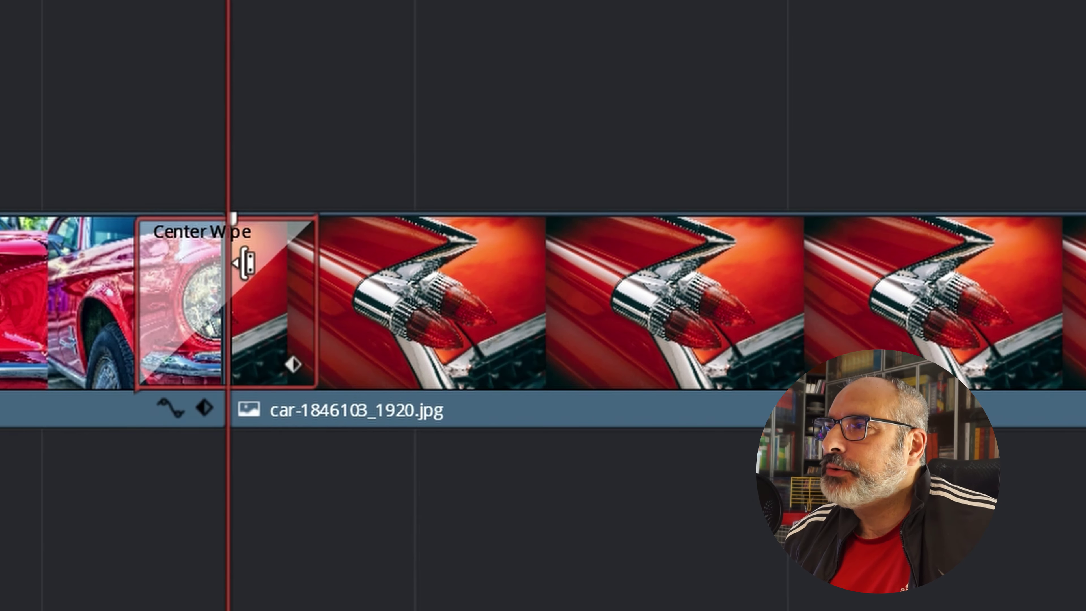
# Convert the Center Wipe to a Fusion Cross Dissolve and open it on the Fusion page
pyautogui.rightClick(266, 277)
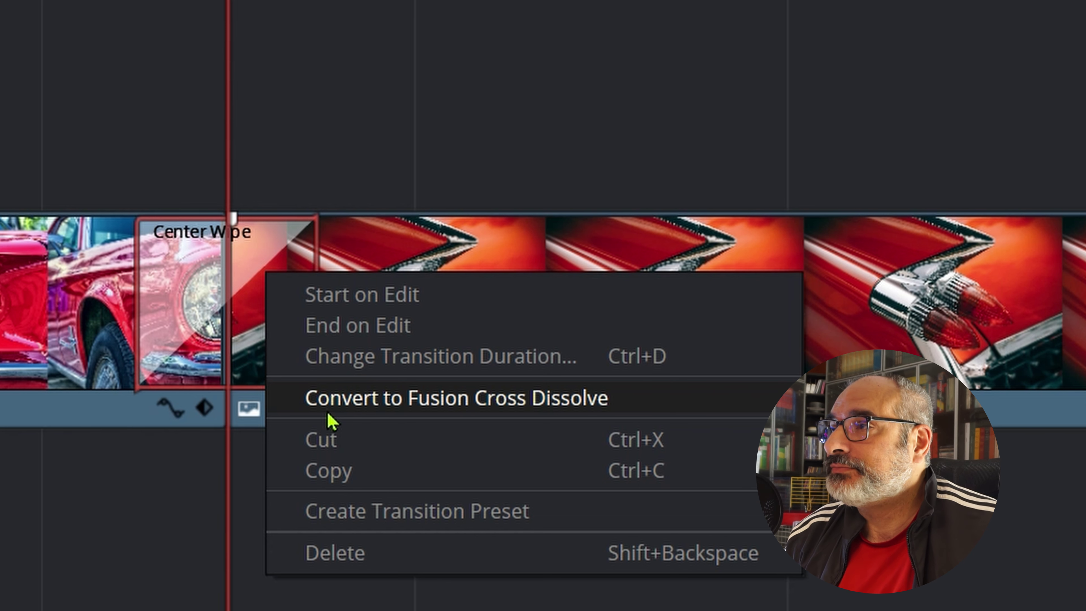
pyautogui.click(328, 408)
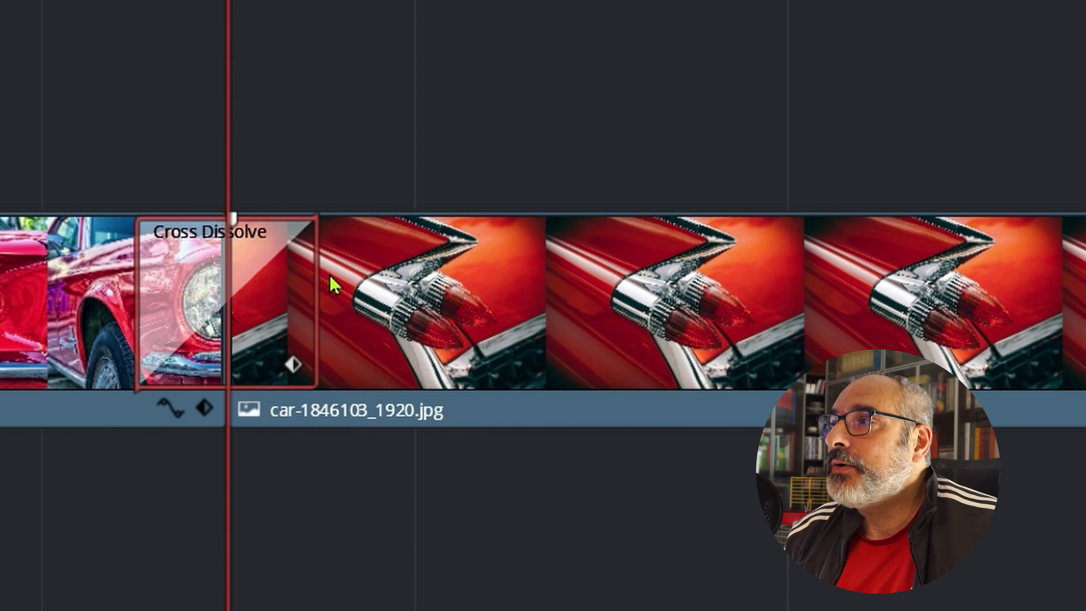
pyautogui.rightClick(255, 278)
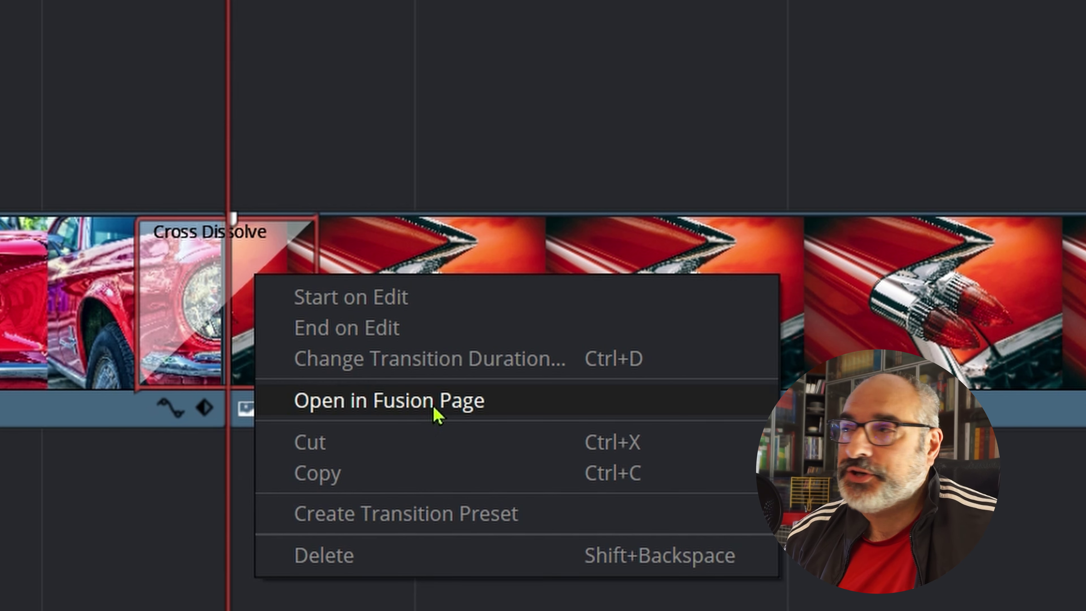
pyautogui.click(436, 411)
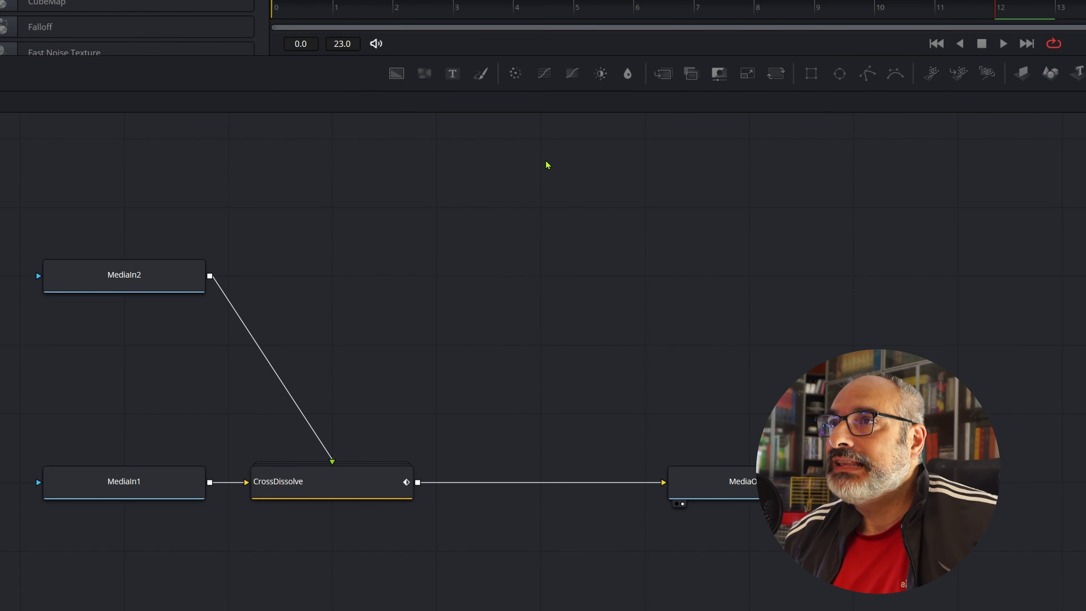
# Rearrange the MediaIn and CrossDissolve nodes, delete CrossDissolve, and select MediaIn1
pyautogui.moveTo(147, 278); pyautogui.dragTo(370, 167)
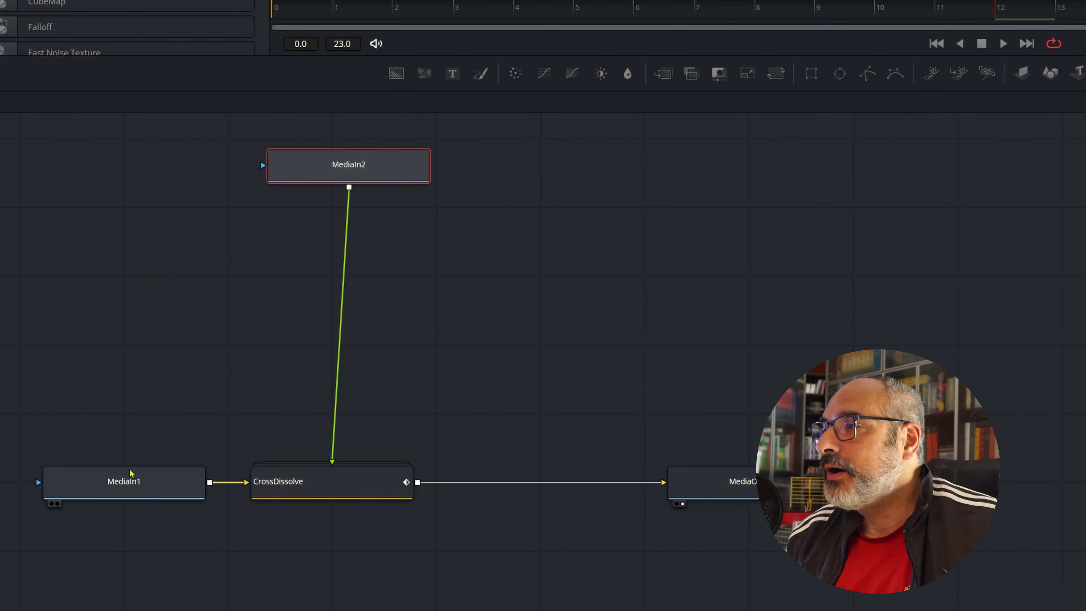
pyautogui.moveTo(116, 488); pyautogui.dragTo(59, 466)
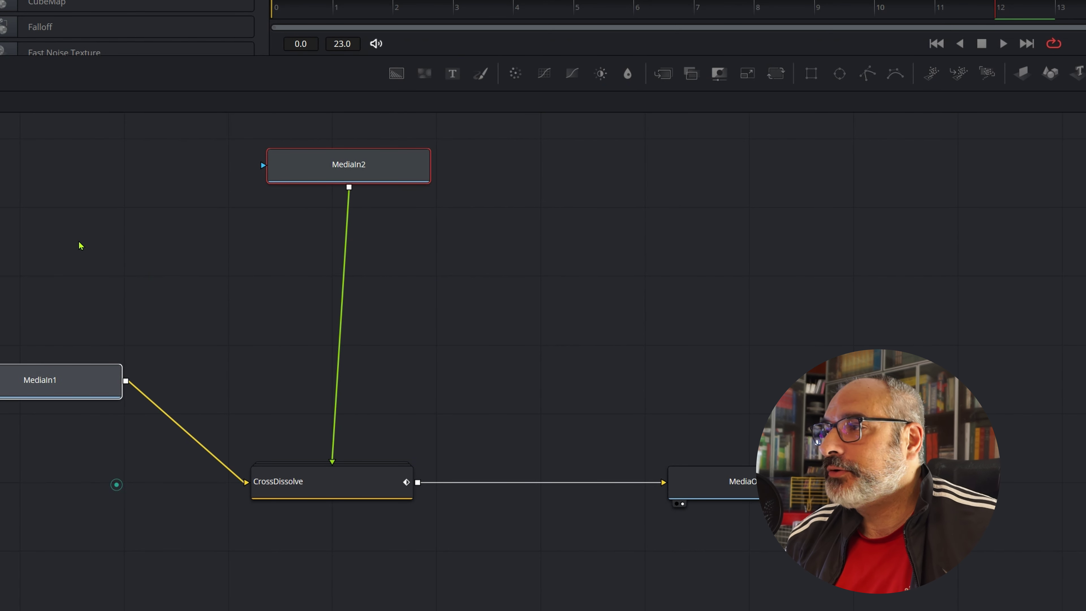
pyautogui.moveTo(367, 467)
pyautogui.mouseDown()
pyautogui.moveTo(511, 453)
pyautogui.moveTo(414, 464)
pyautogui.mouseUp()
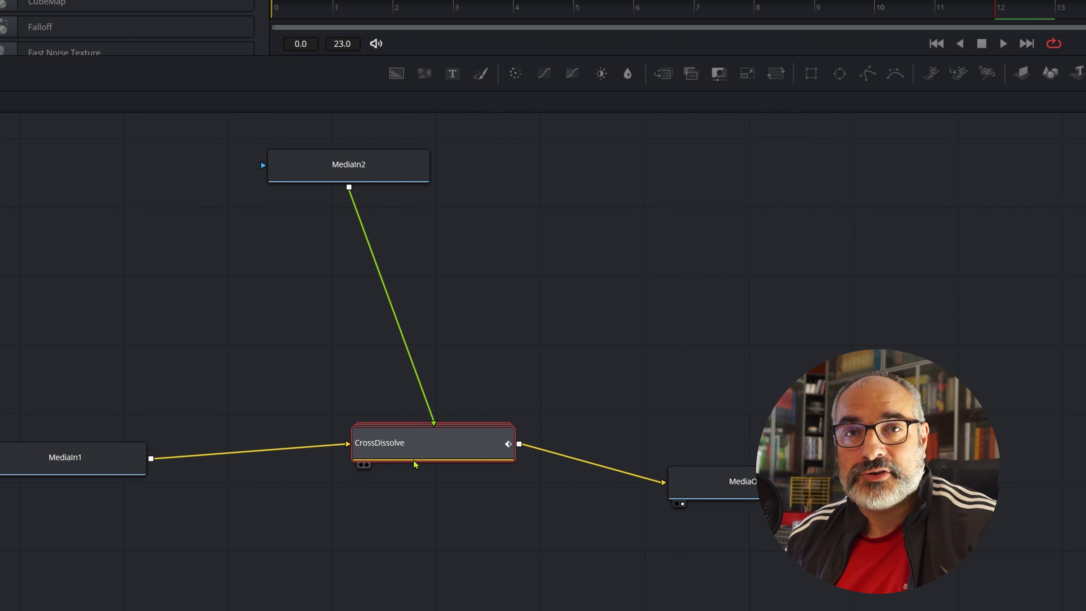
pyautogui.press('Delete')
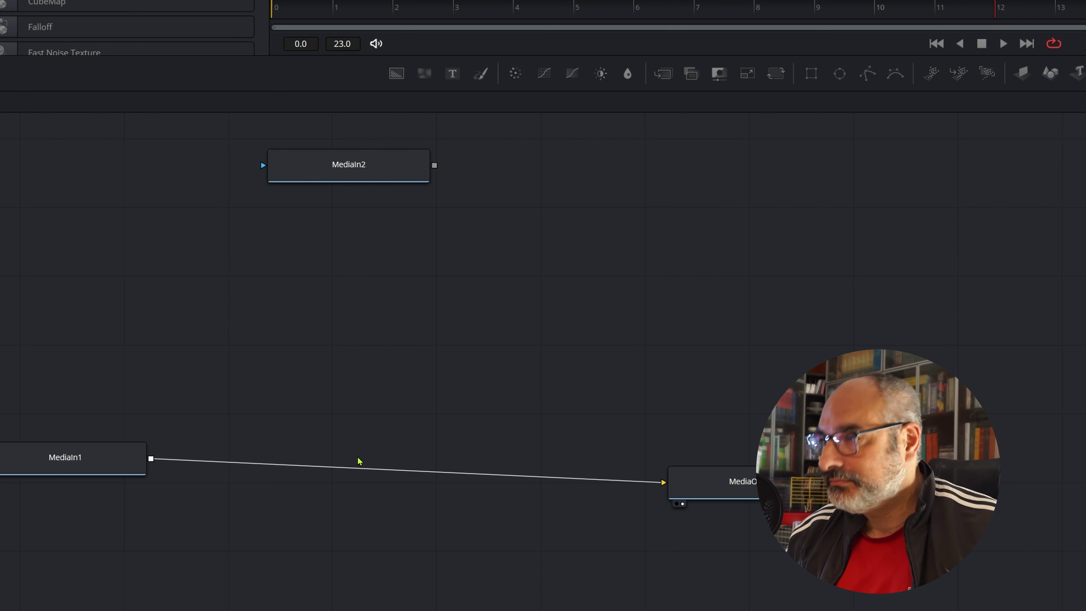
pyautogui.click(61, 454)
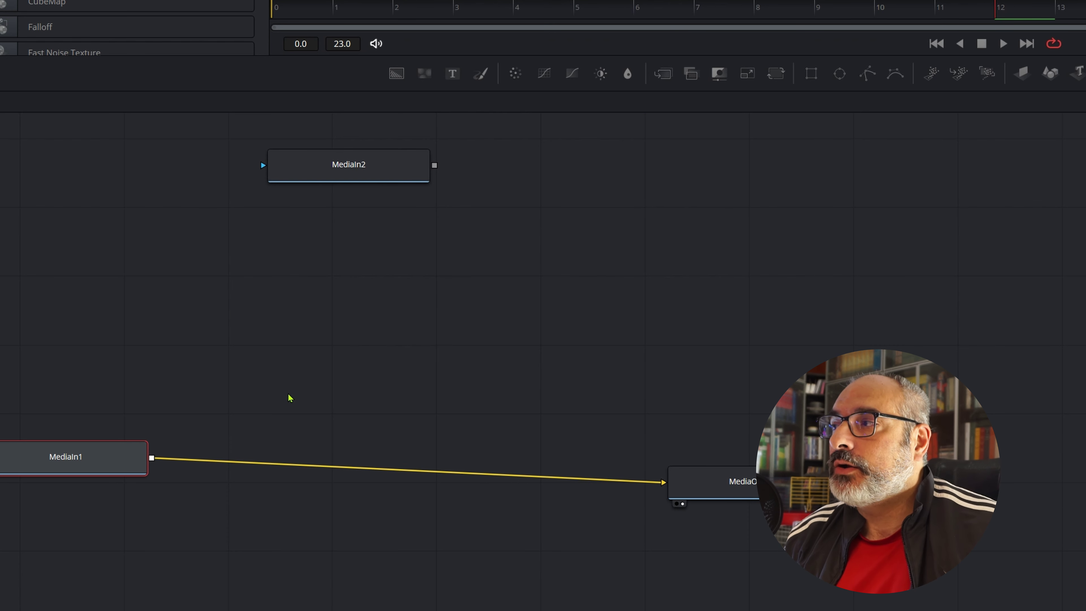
# Insert Merge1 after MediaIn1, wire MediaIn2 into its foreground, and add a Rectangle mask
pyautogui.click(673, 75)
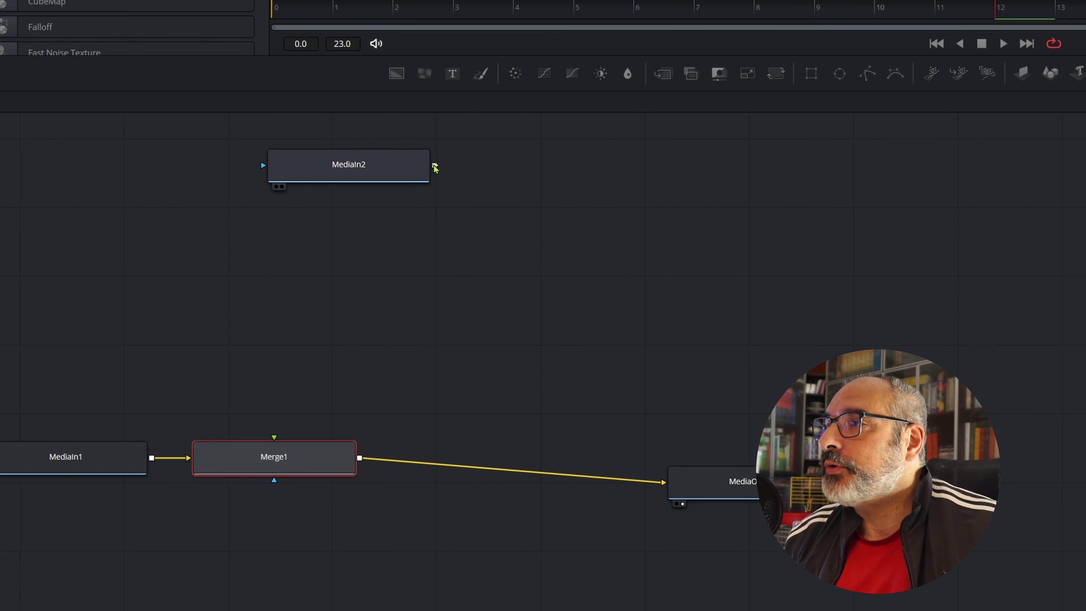
pyautogui.moveTo(435, 168)
pyautogui.mouseDown()
pyautogui.moveTo(305, 466)
pyautogui.moveTo(416, 469)
pyautogui.mouseUp()
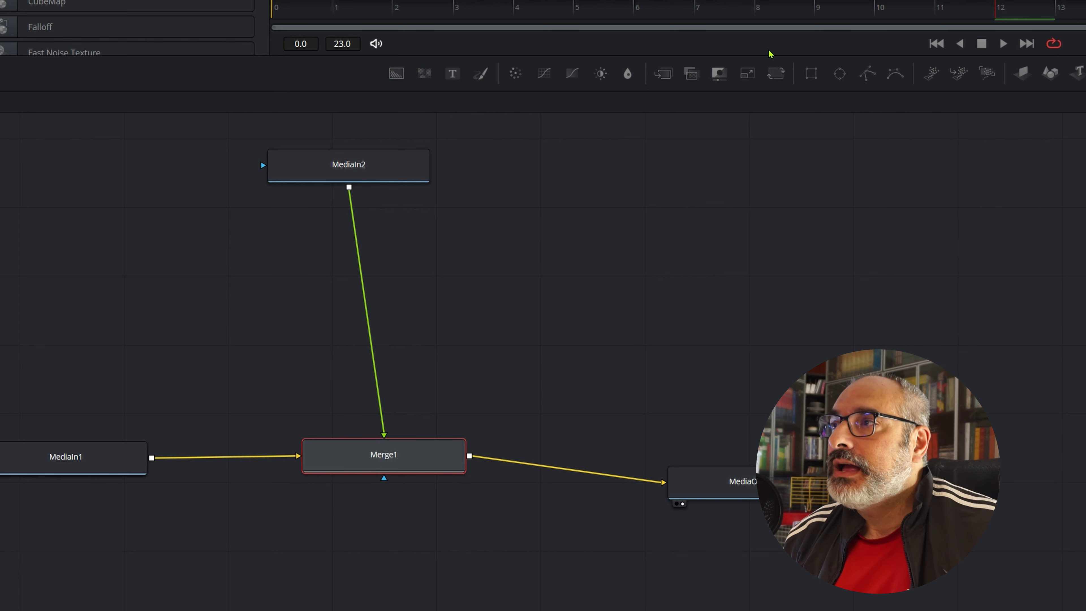
pyautogui.click(806, 77)
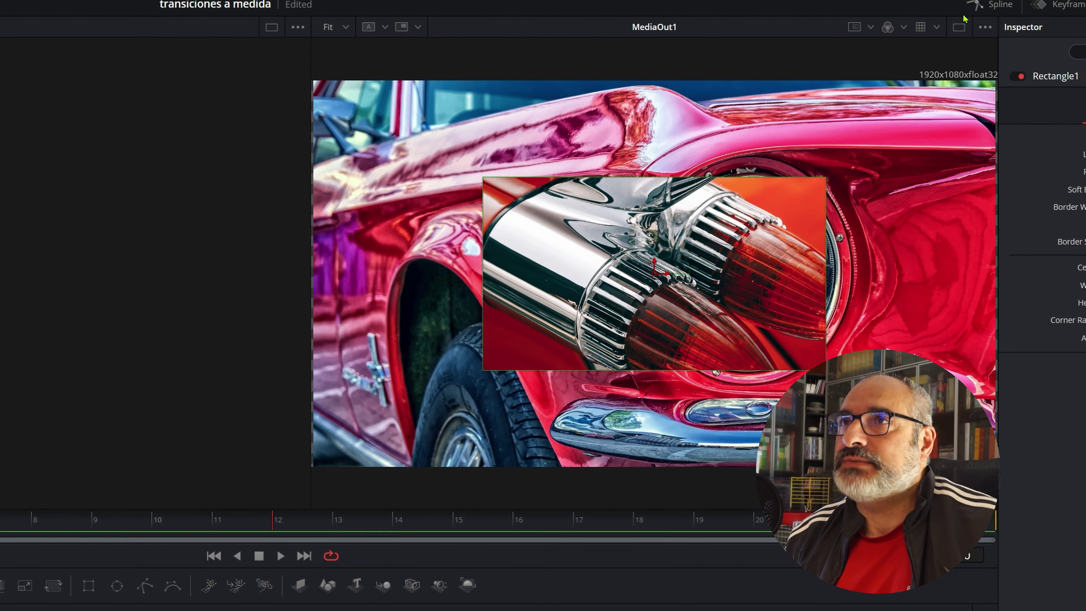
# In a single zoomed-out viewer, widen the rectangle mask past the frame sides to about 2.07
pyautogui.click(968, 28)
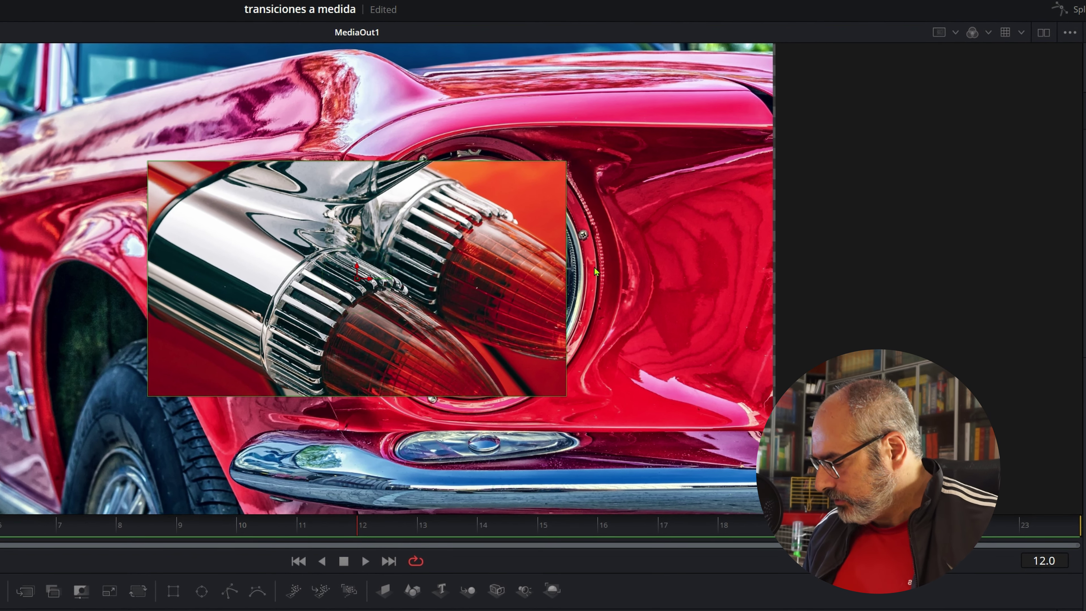
pyautogui.scroll(-2, 604, 272)
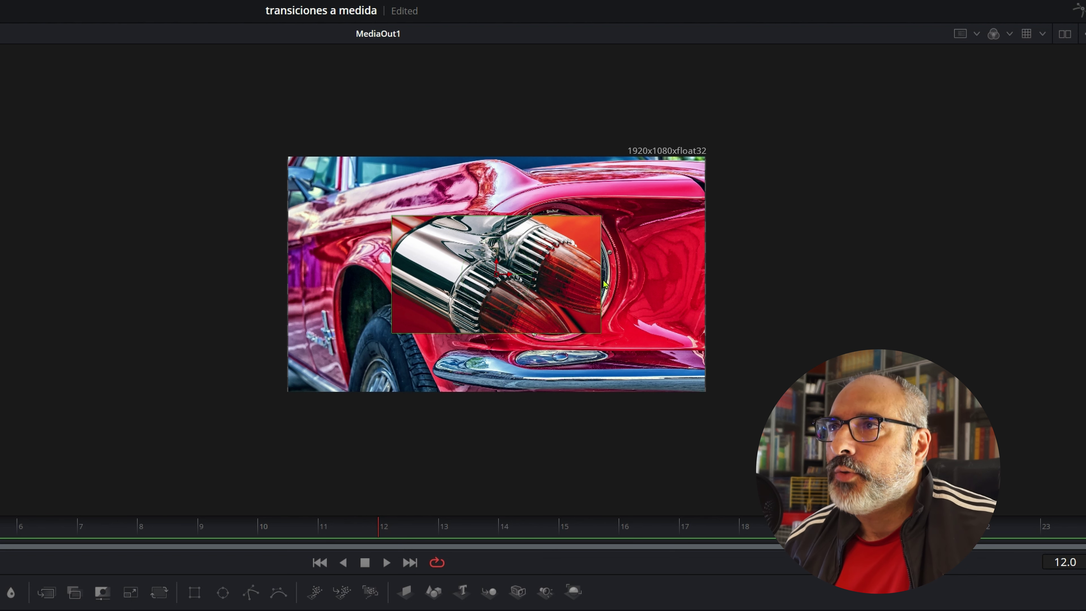
pyautogui.moveTo(602, 280); pyautogui.dragTo(877, 264)
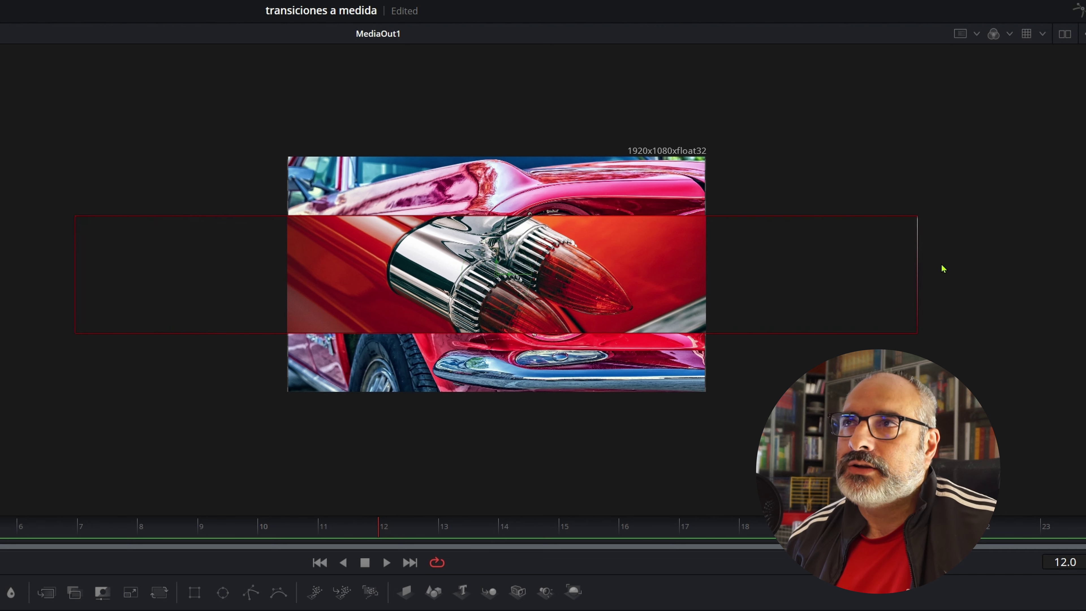
pyautogui.moveTo(943, 269)
pyautogui.mouseDown()
pyautogui.moveTo(901, 270)
pyautogui.moveTo(943, 273)
pyautogui.moveTo(931, 276)
pyautogui.mouseUp()
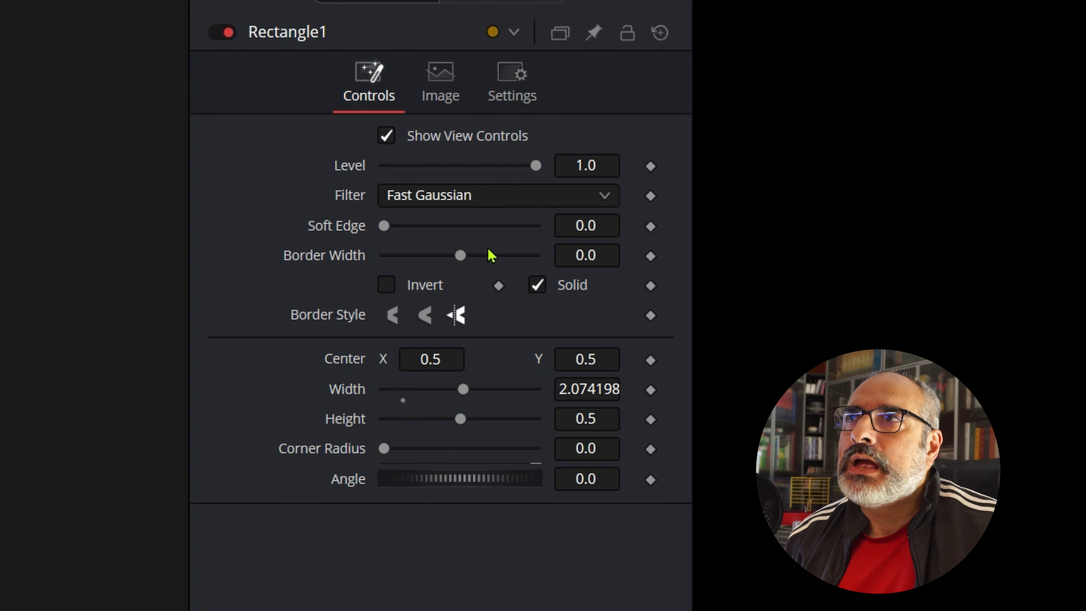
pyautogui.click(443, 485)
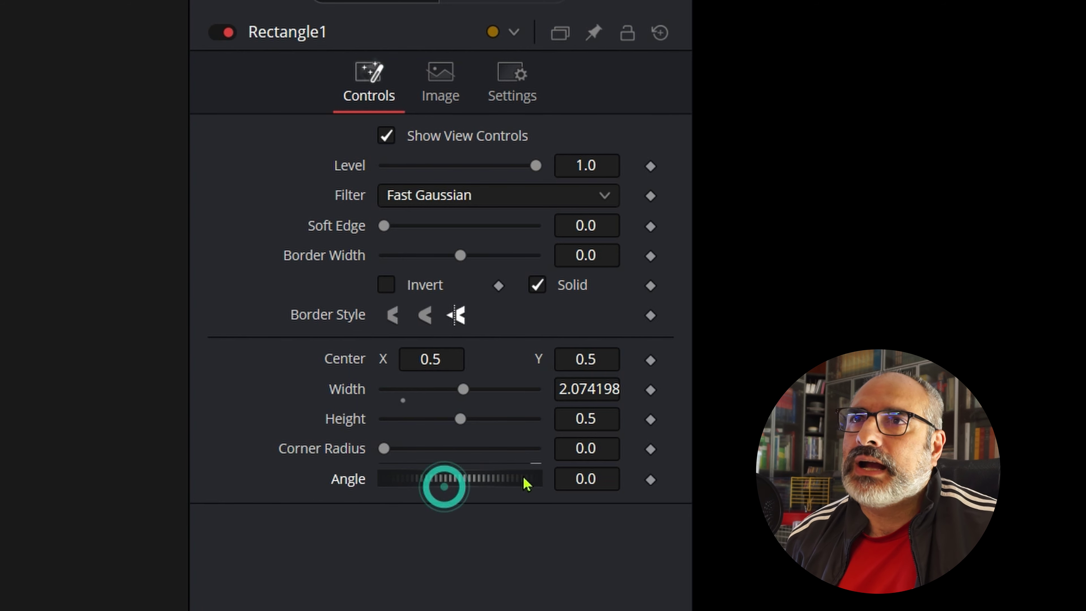
pyautogui.click(607, 475)
pyautogui.write('45')
pyautogui.press('Tab')
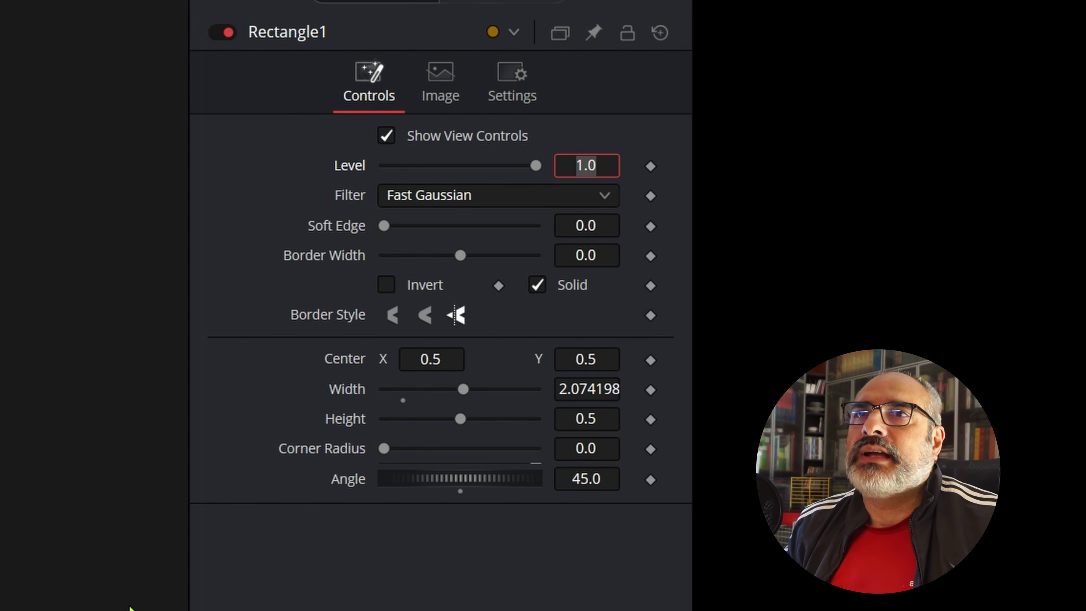
pyautogui.rightClick(352, 423)
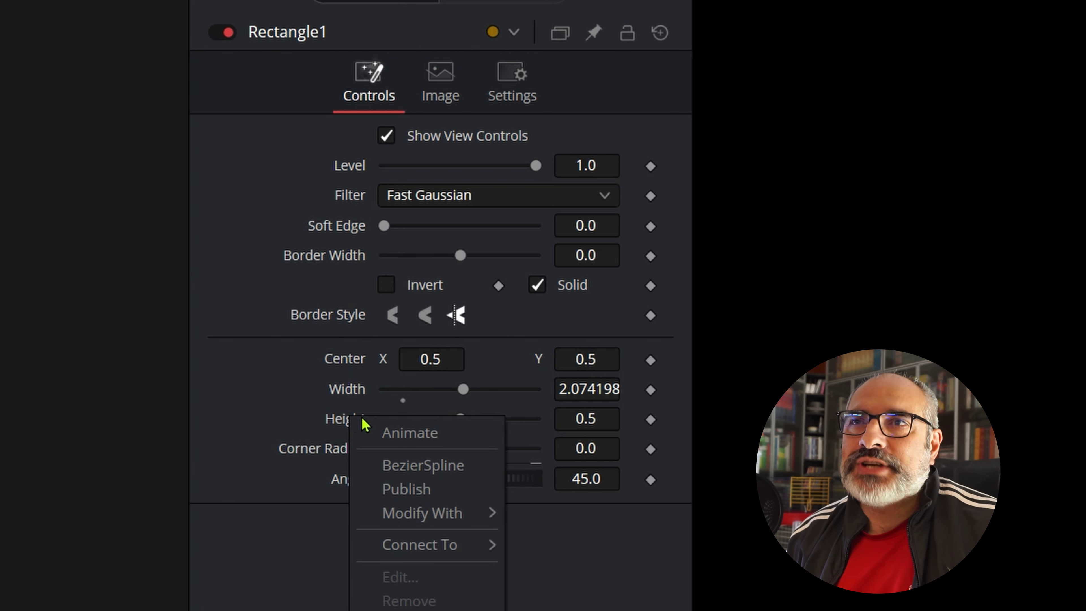
pyautogui.moveTo(431, 520)
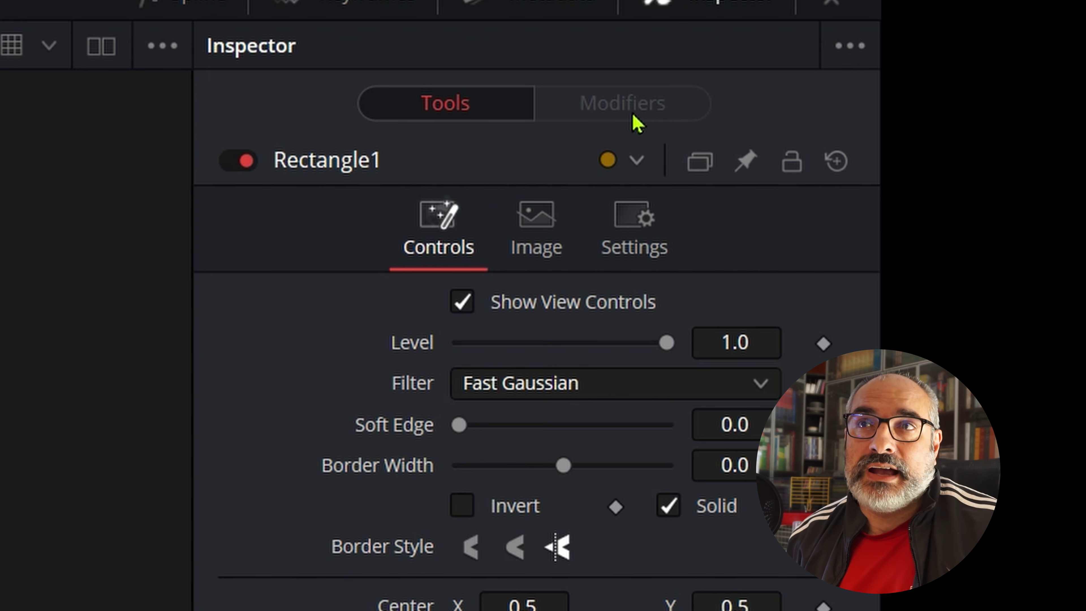
# Attach an Anim Curves modifier to Rectangle1's Height and set its curve to Easing
pyautogui.rightClick(413, 233)
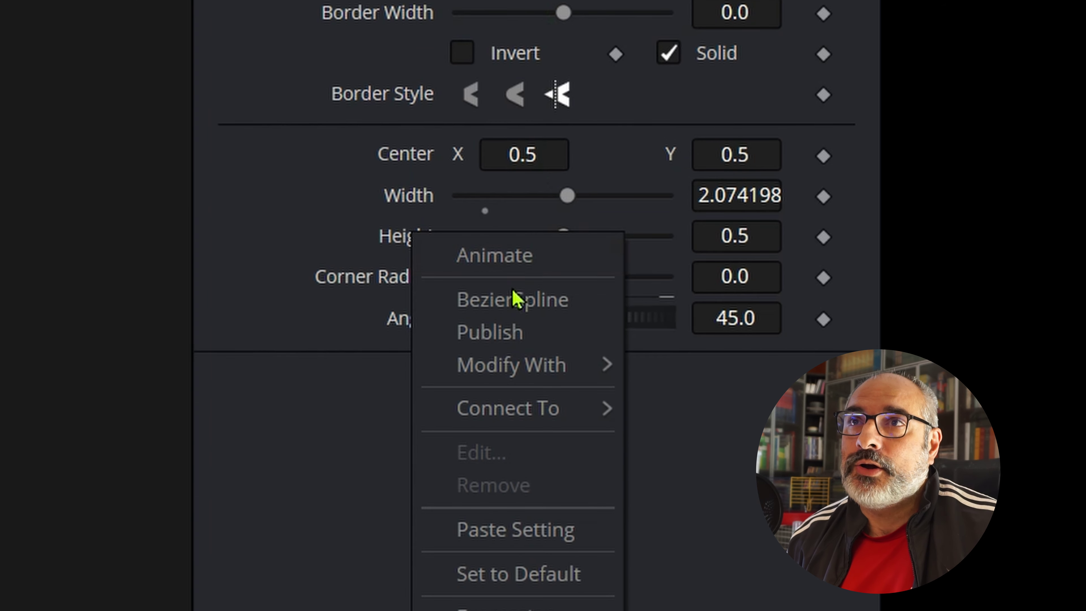
pyautogui.moveTo(513, 364)
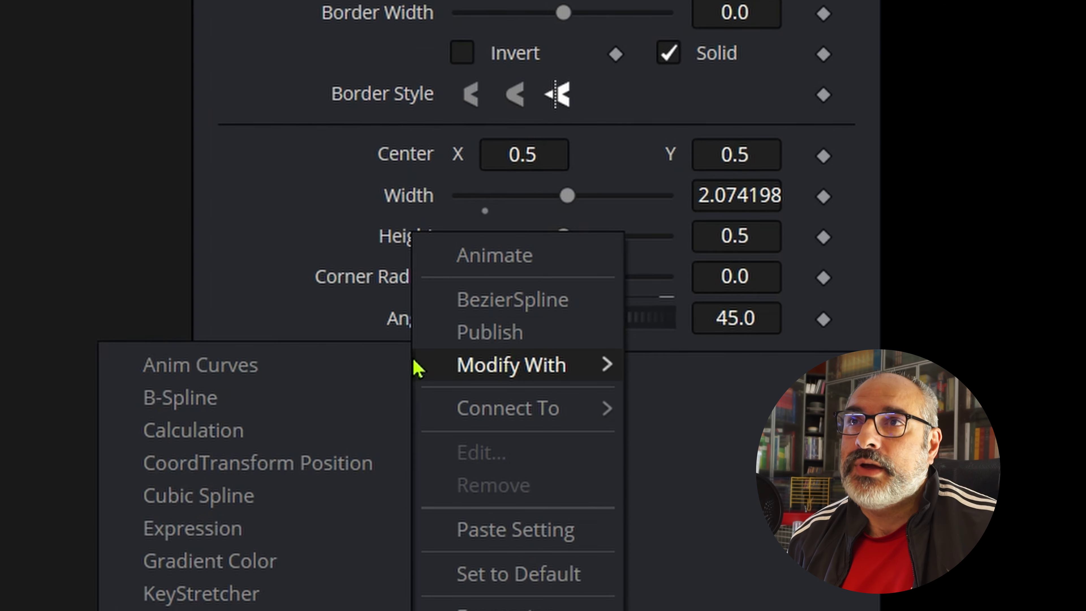
pyautogui.click(278, 360)
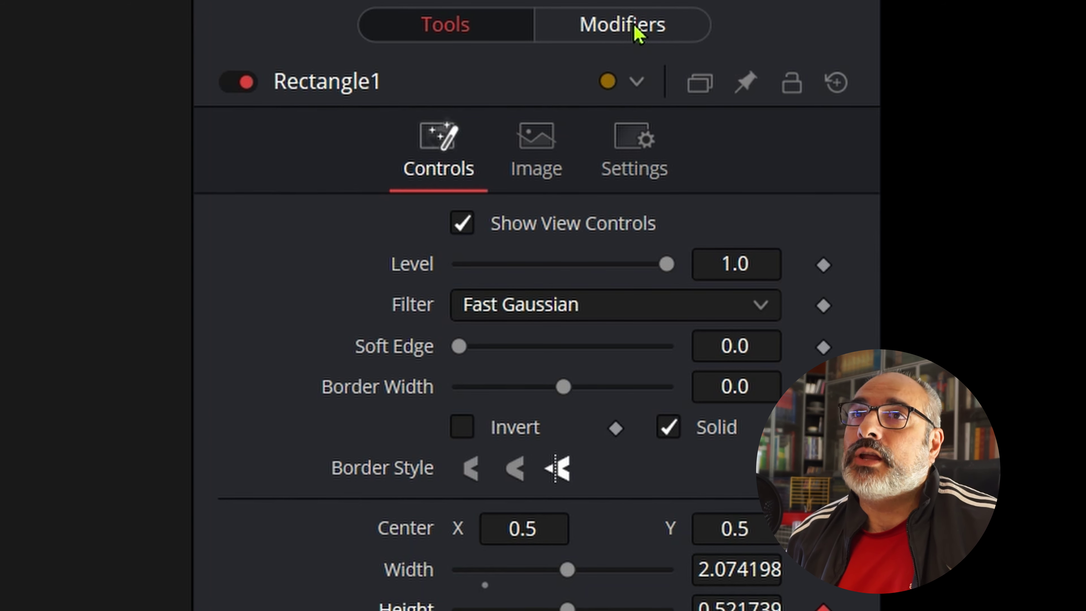
pyautogui.click(637, 32)
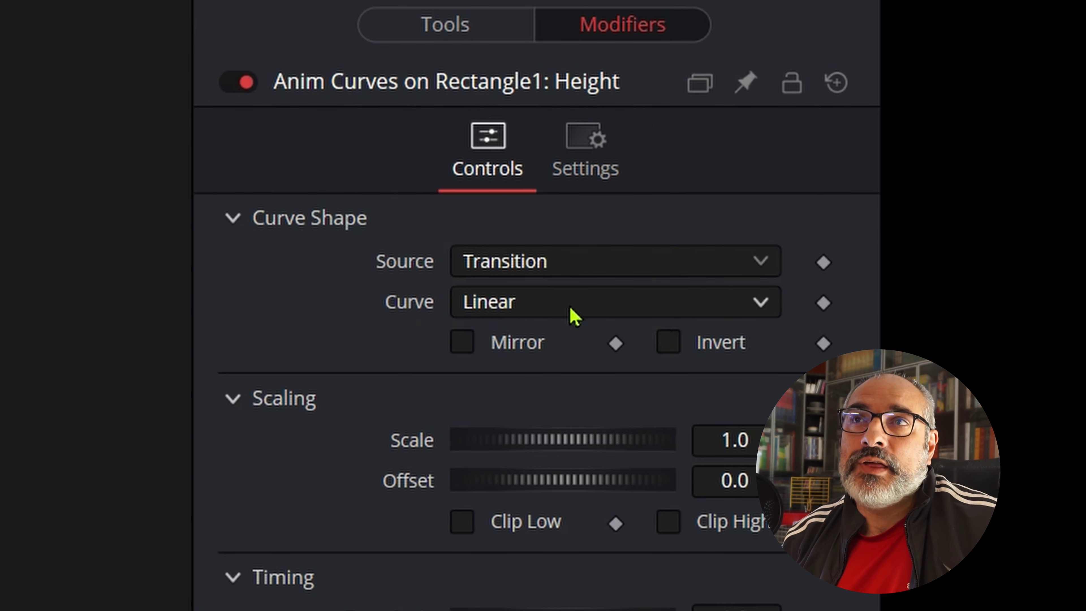
pyautogui.click(759, 309)
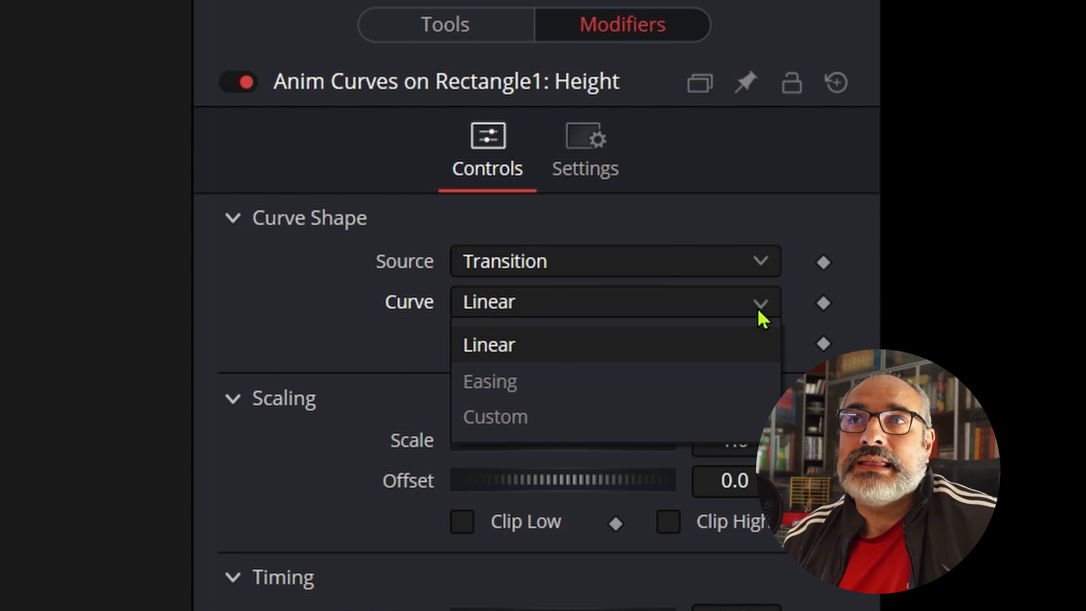
pyautogui.click(557, 400)
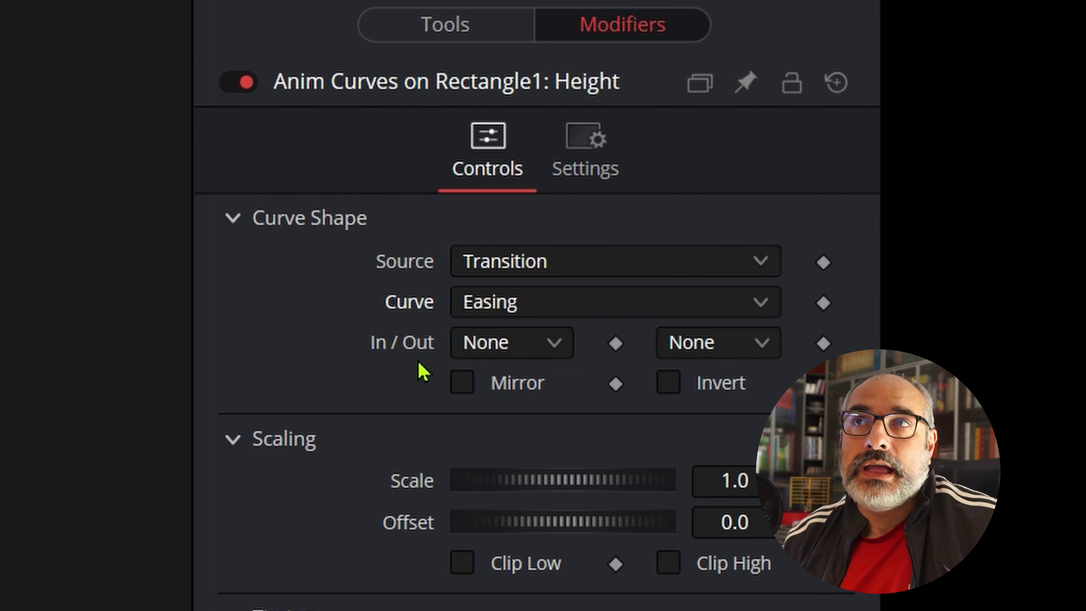
# Set the easing to Quart in and Expo out, with Scale 2.0
pyautogui.click(555, 347)
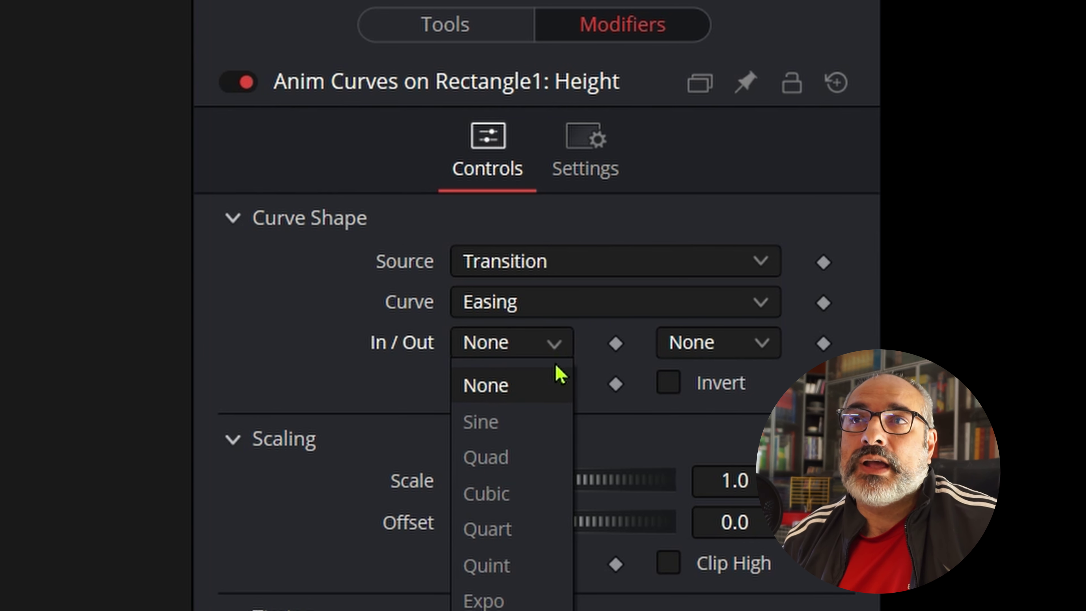
pyautogui.click(498, 539)
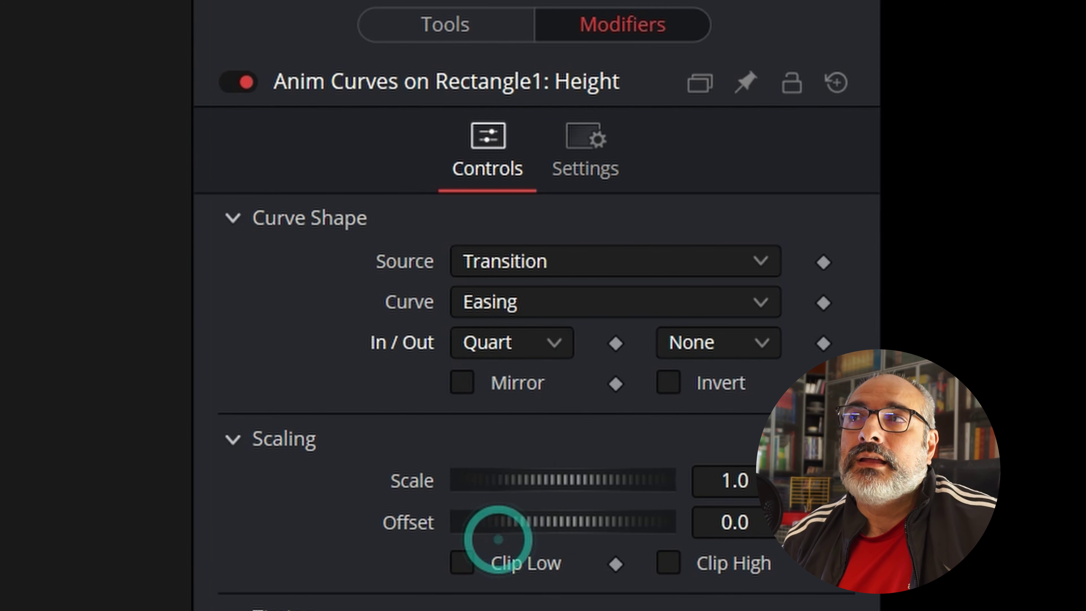
pyautogui.click(768, 347)
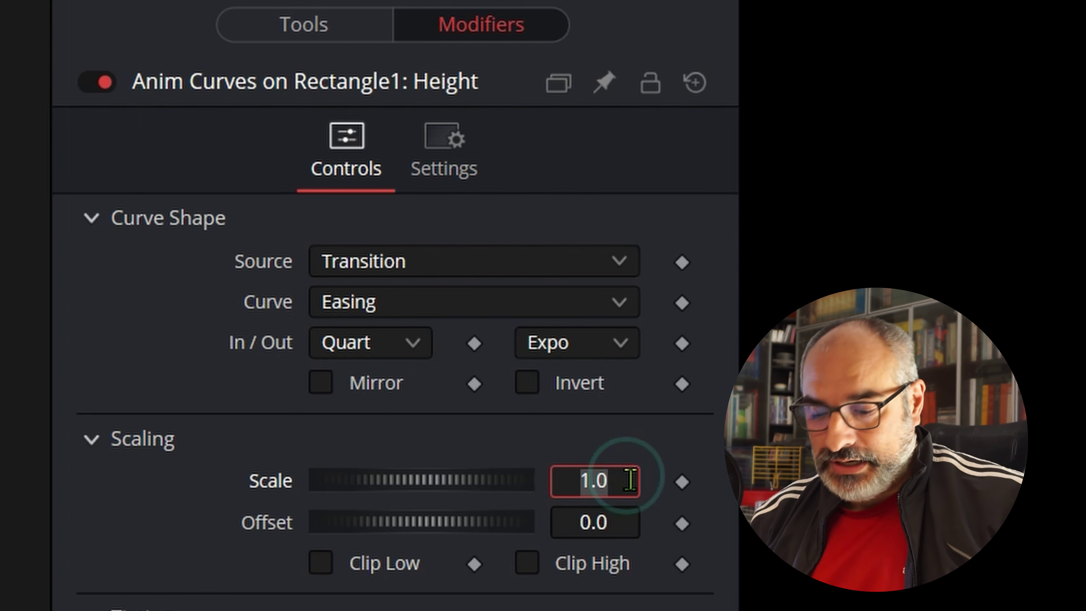
pyautogui.doubleClick(630, 480)
pyautogui.press('BackSpace')
pyautogui.write('2')
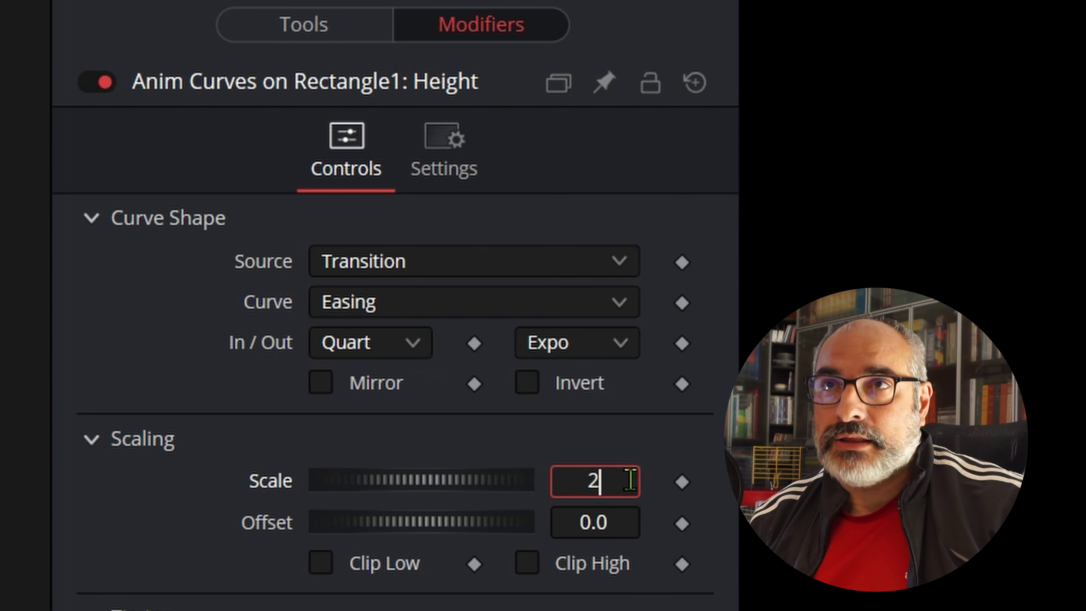
pyautogui.press('Tab')
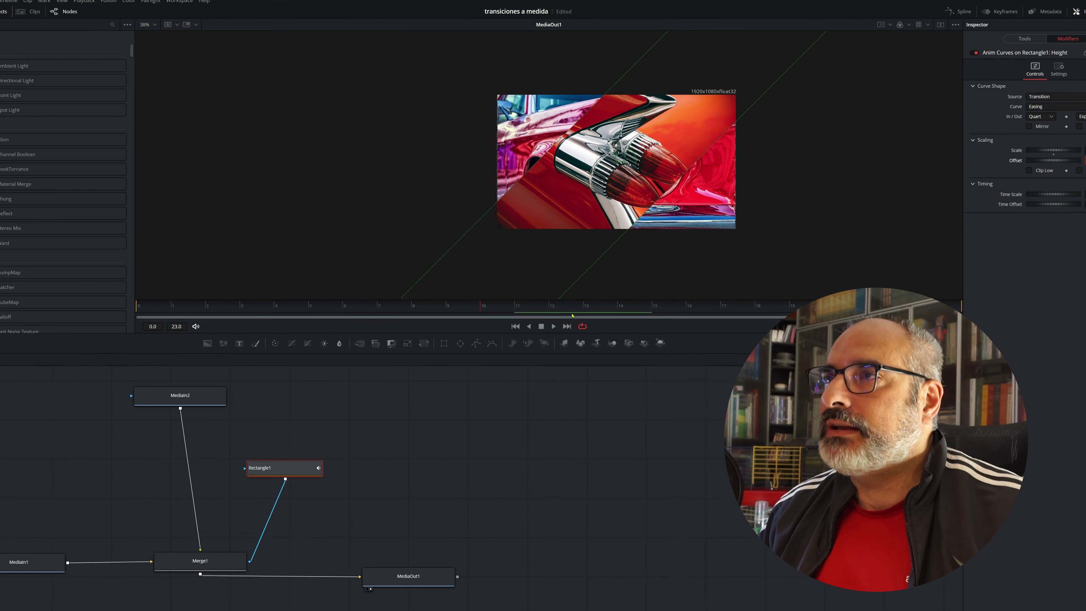
# Move the playhead back to frame 4 and play the transition to preview the wipe
pyautogui.moveTo(572, 315); pyautogui.dragTo(276, 308)
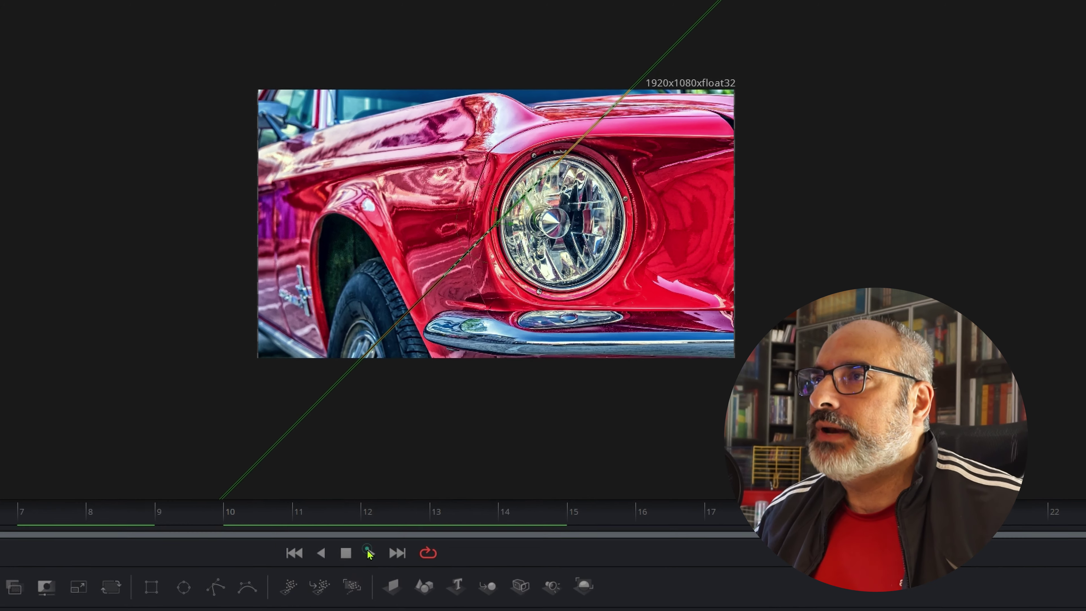
pyautogui.click(369, 553)
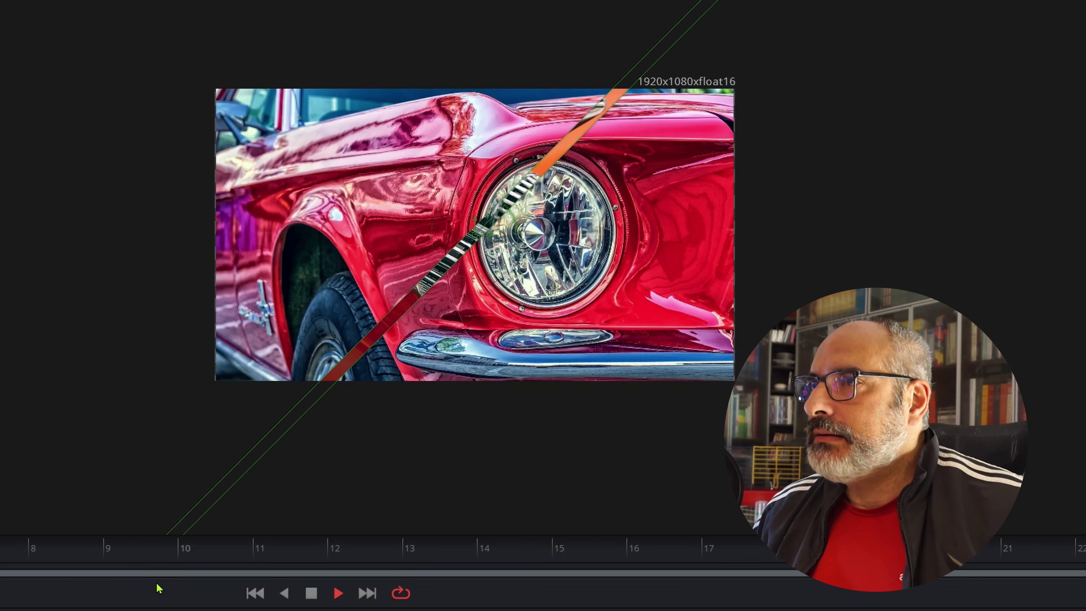
pyautogui.press('space')
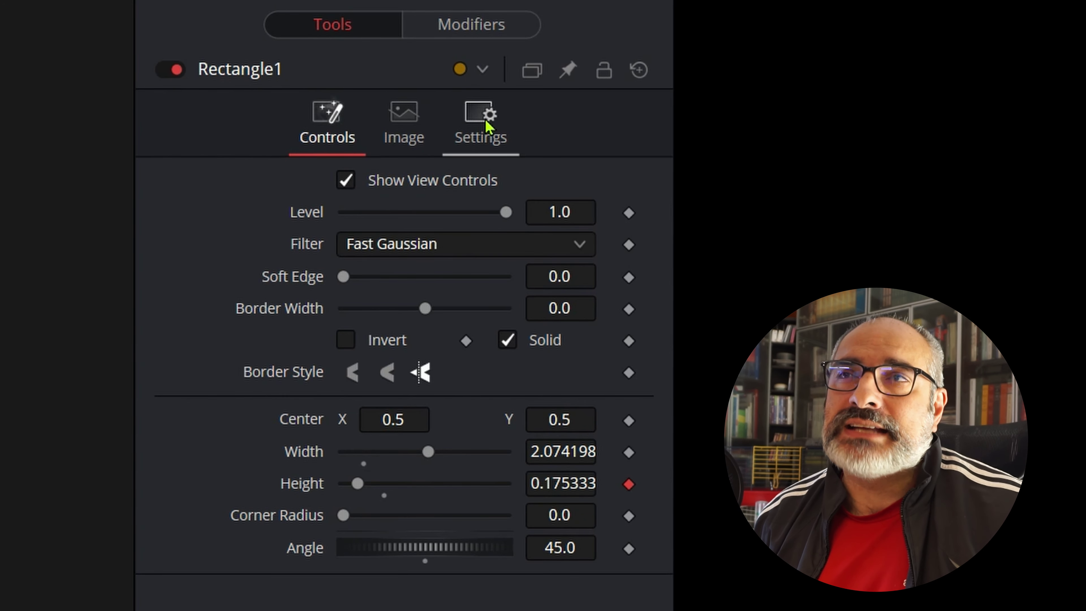
# Enable motion blur on Rectangle1 with a Quality of 6
pyautogui.click(488, 126)
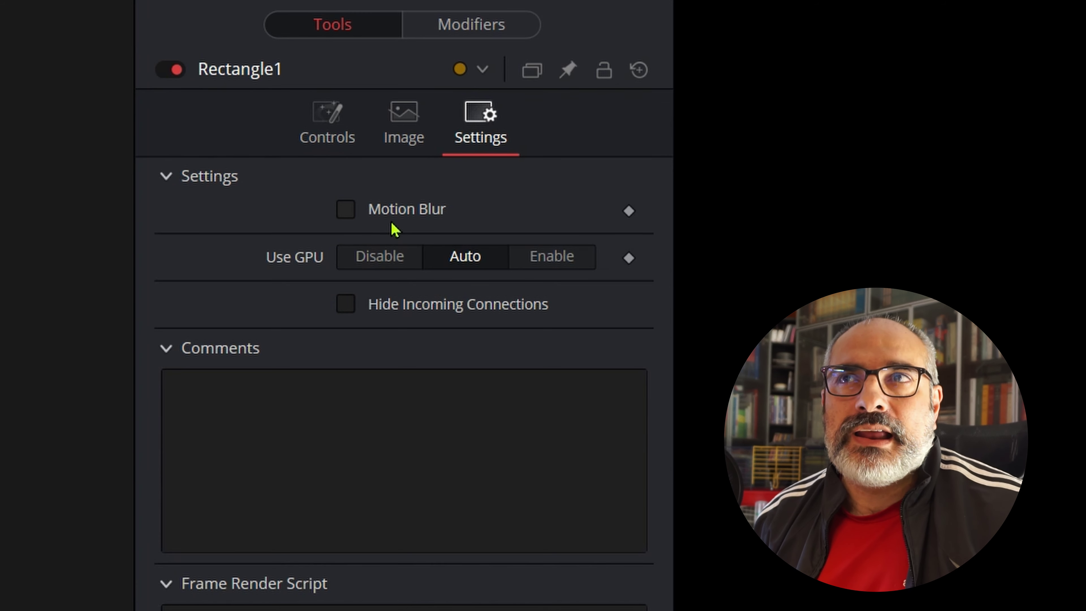
pyautogui.click(344, 210)
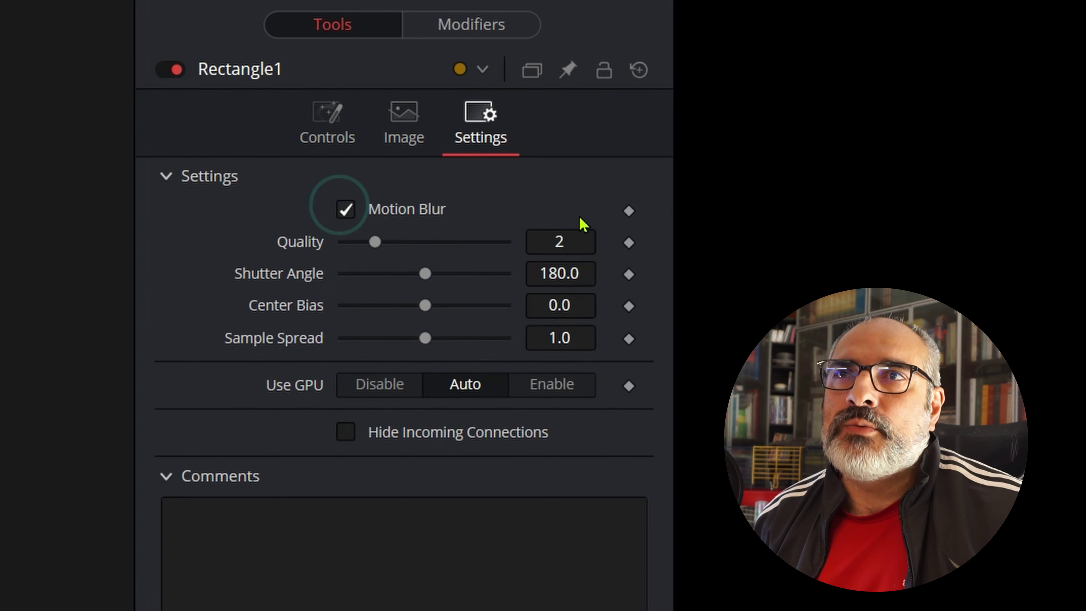
pyautogui.click(576, 247)
pyautogui.write('6')
pyautogui.press('Tab')
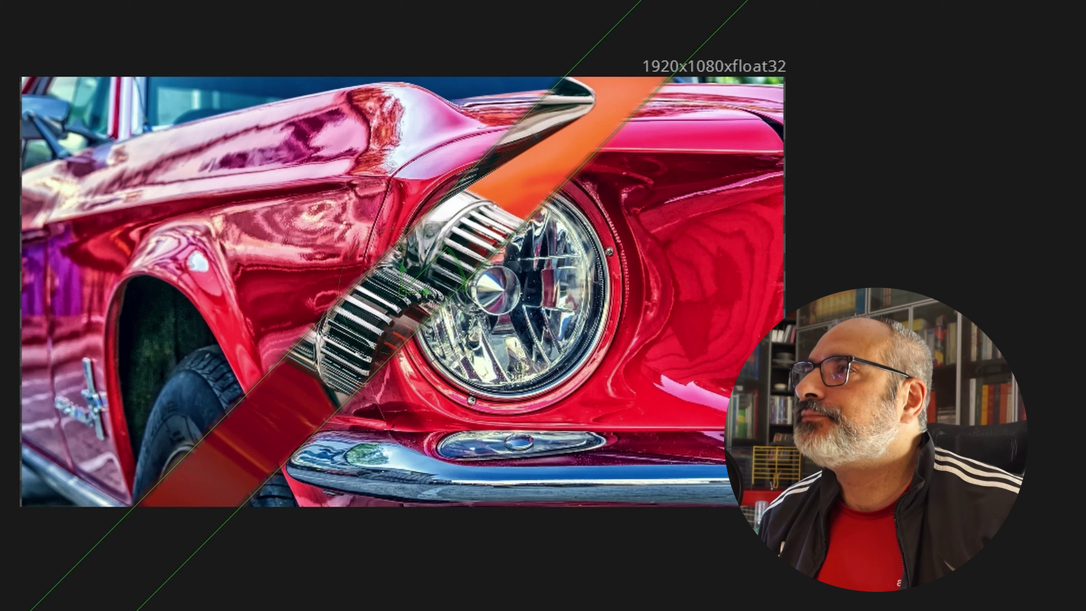
pyautogui.scroll(2, 619, 281)
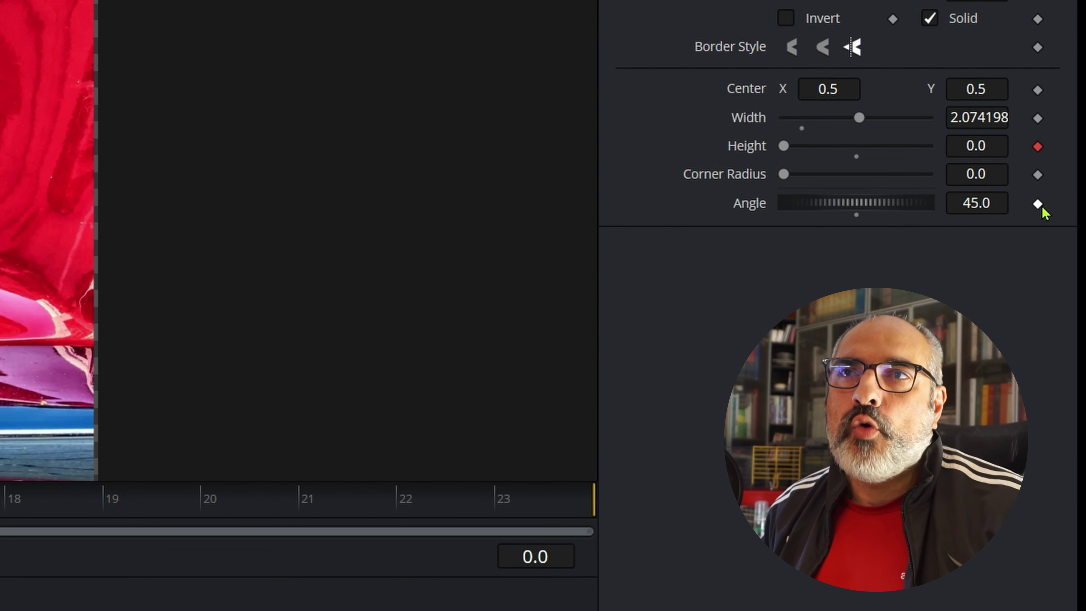
# Keyframe Rectangle1's Angle at 45.0 at the start and 135.0 at frame 23
pyautogui.click(1038, 204)
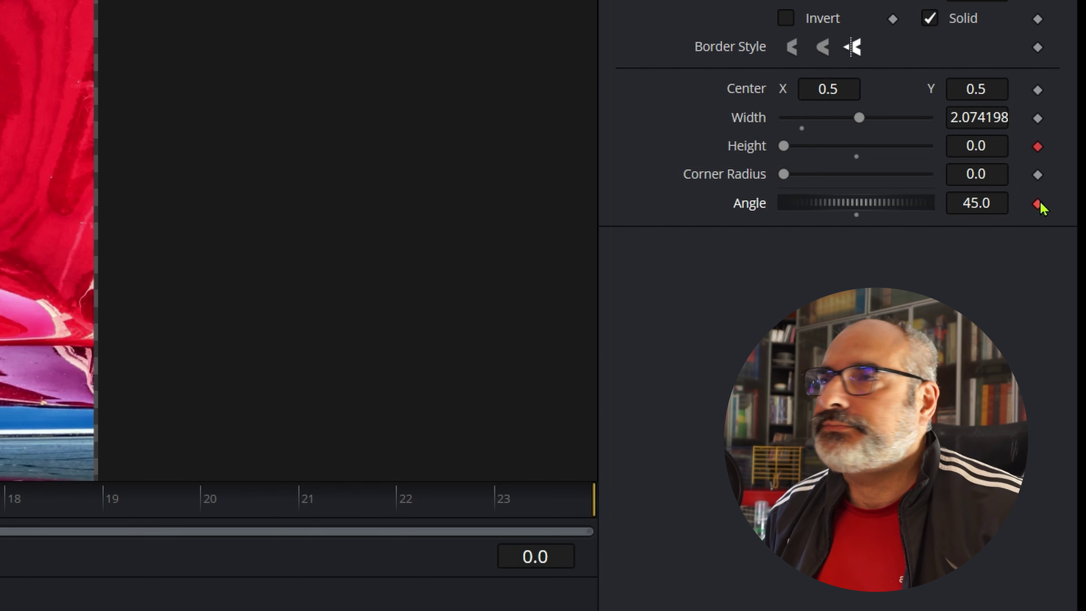
pyautogui.press('space')
pyautogui.write('135')
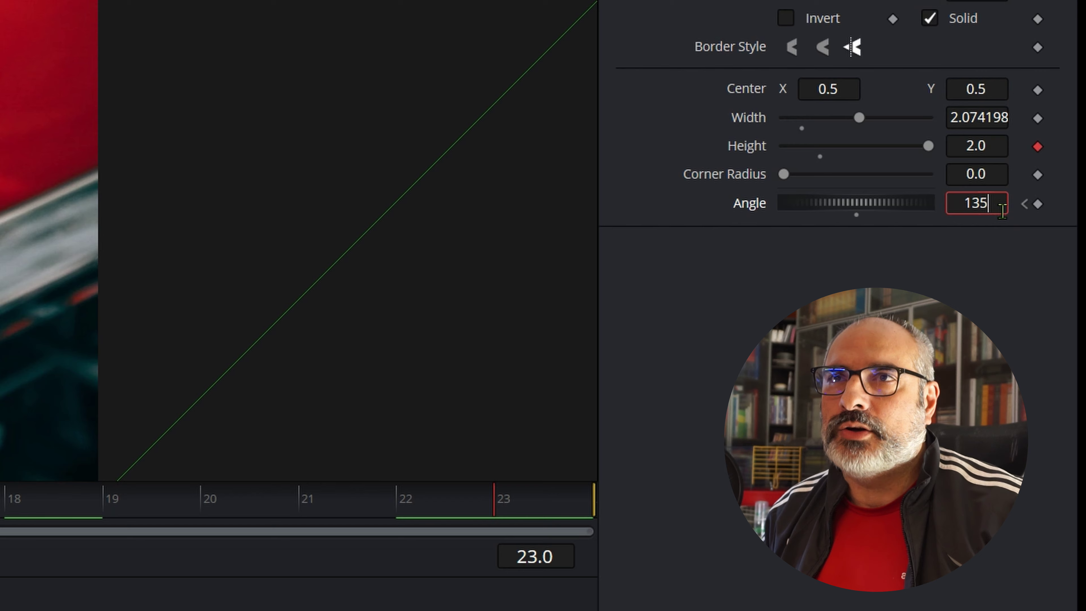
pyautogui.press('Return')
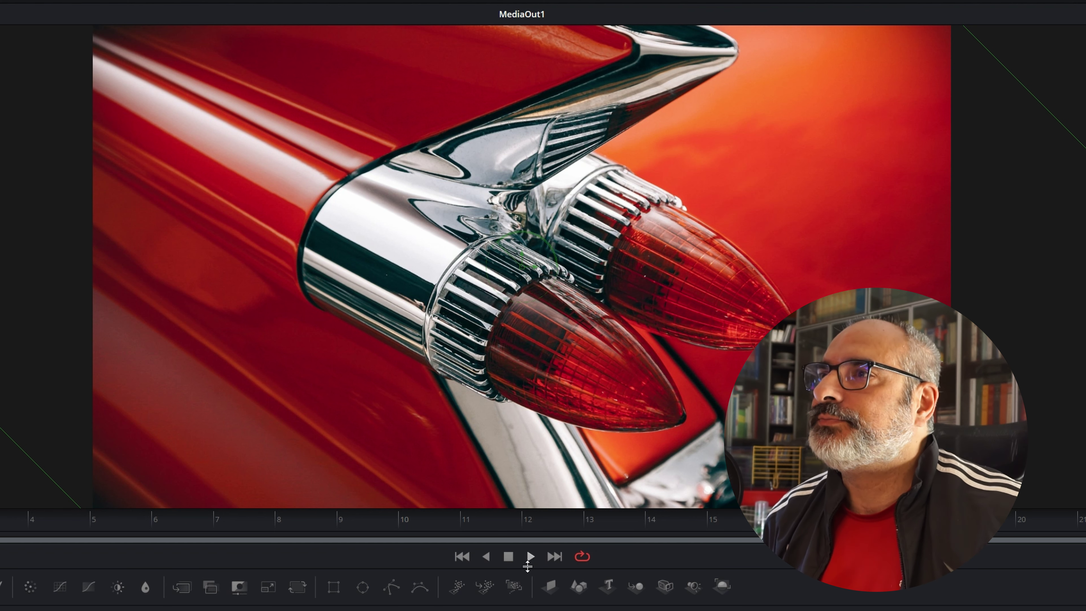
# Play the rotating wipe onto the tail-fin photo, then stop the preview
pyautogui.click(530, 557)
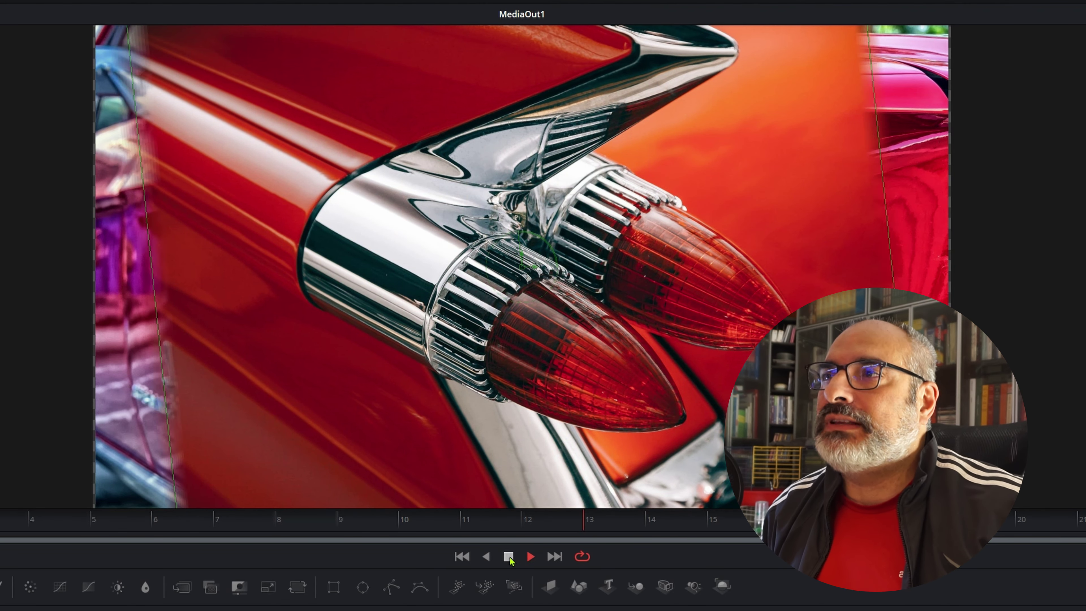
pyautogui.click(509, 556)
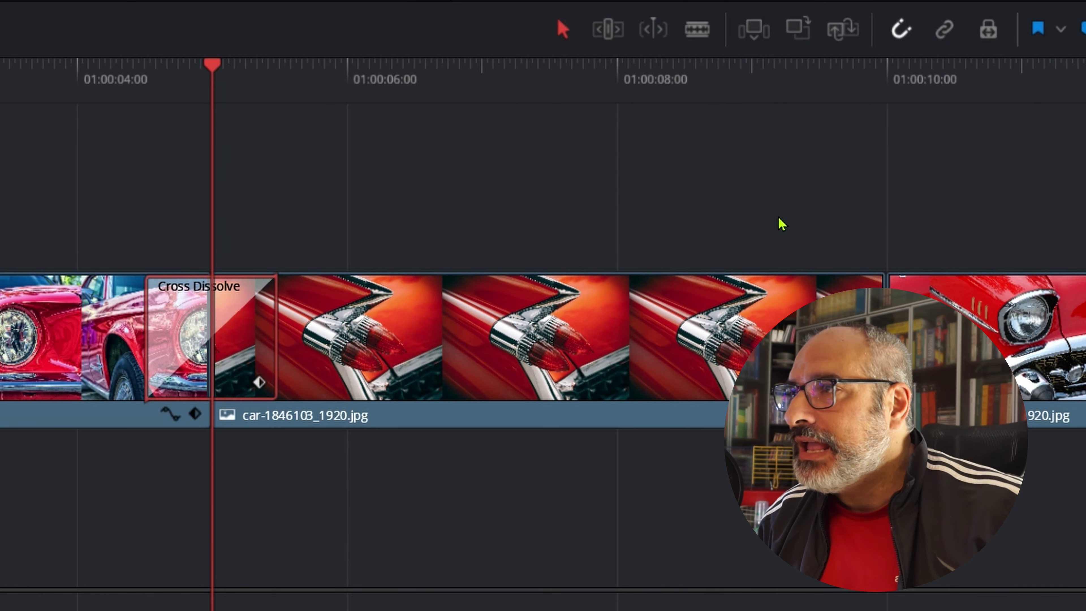
# Save the customised Cross Dissolve as a user transition preset named 'ETV Center Wipe'
pyautogui.rightClick(246, 332)
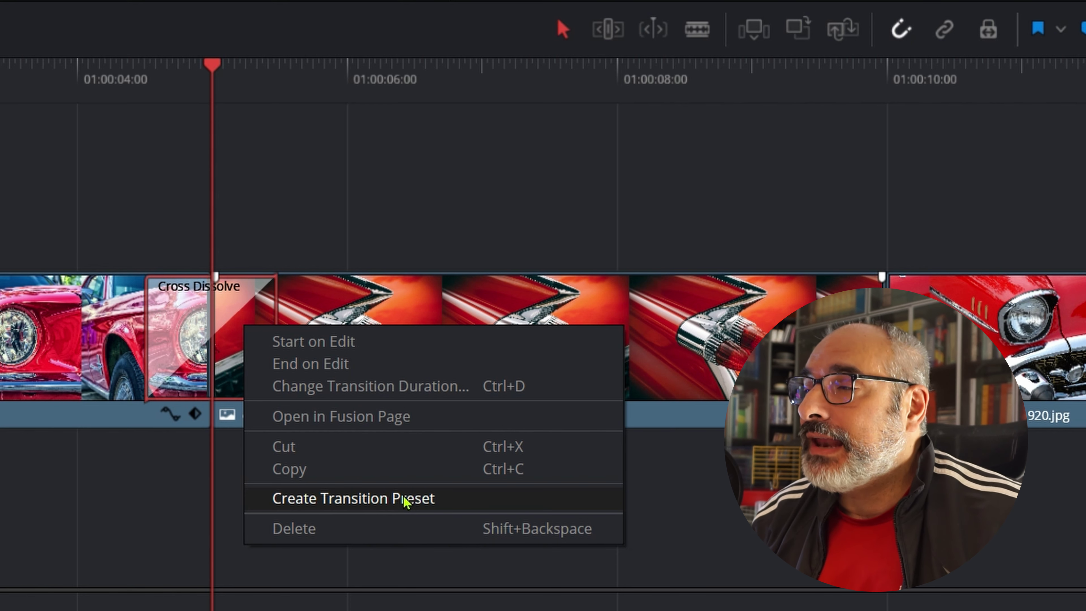
pyautogui.click(405, 499)
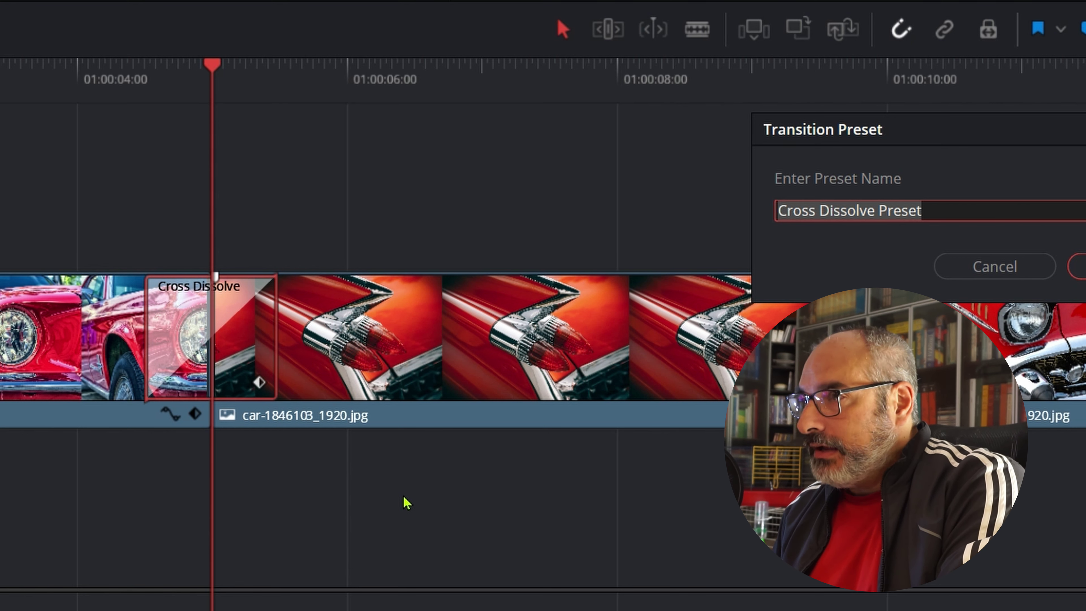
pyautogui.write('ETV ')
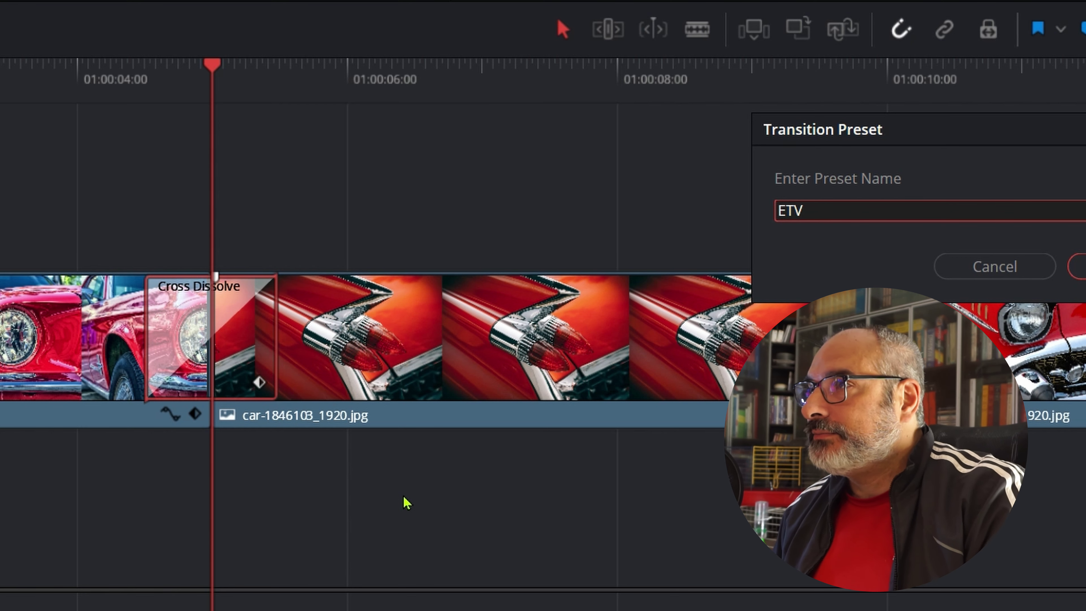
pyautogui.write('C')
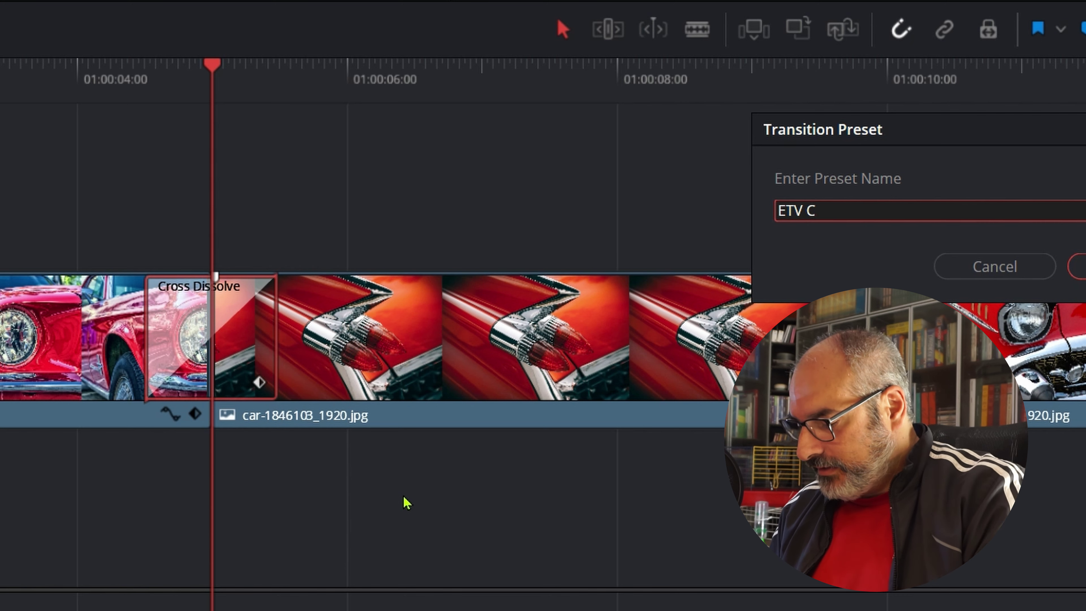
pyautogui.write('enter Wipe')
pyautogui.press('Tab')
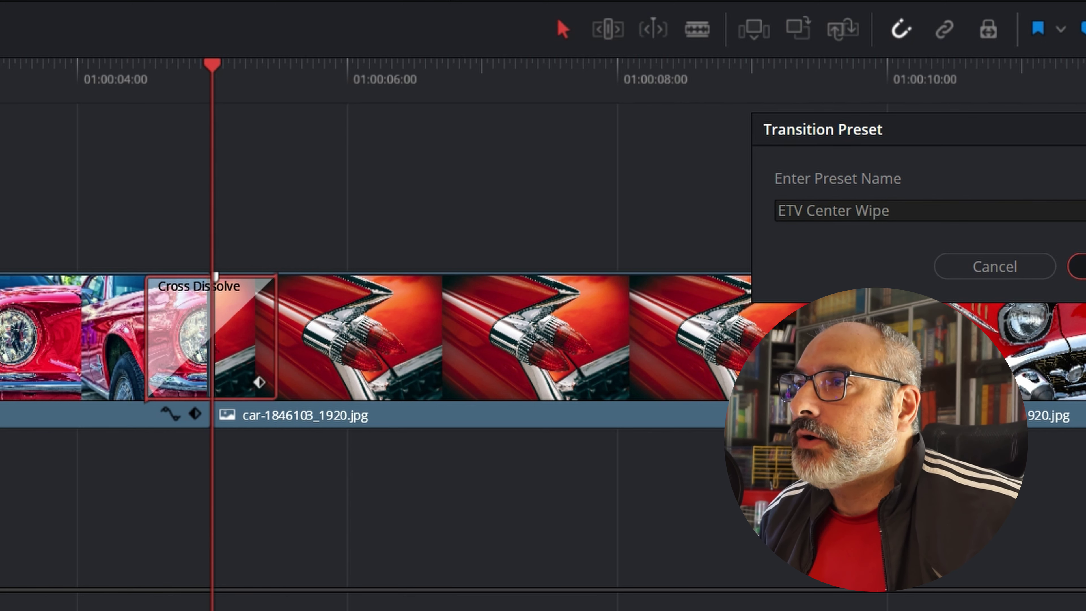
pyautogui.press('Return')
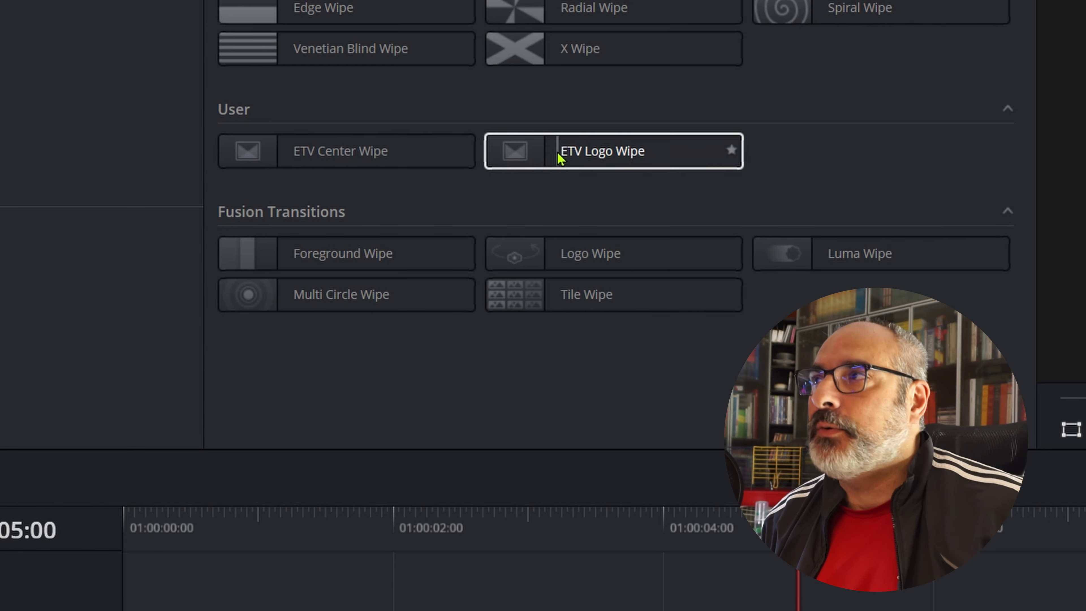
# Drop ETV Center Wipe onto the Cross Dissolve between the first two photos and play it
pyautogui.moveTo(286, 156); pyautogui.dragTo(488, 479)
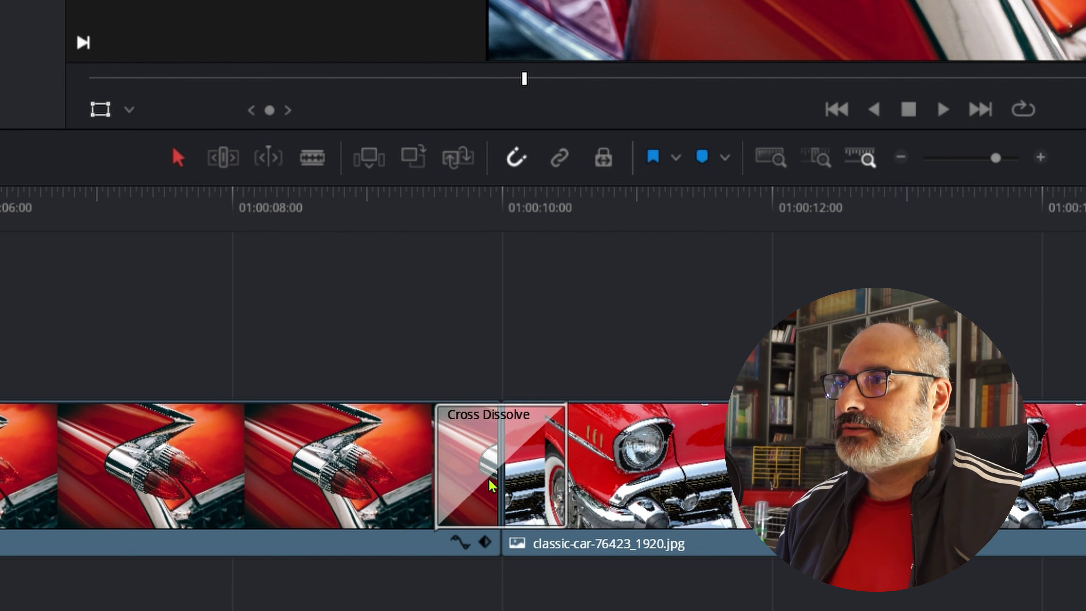
pyautogui.press('space')
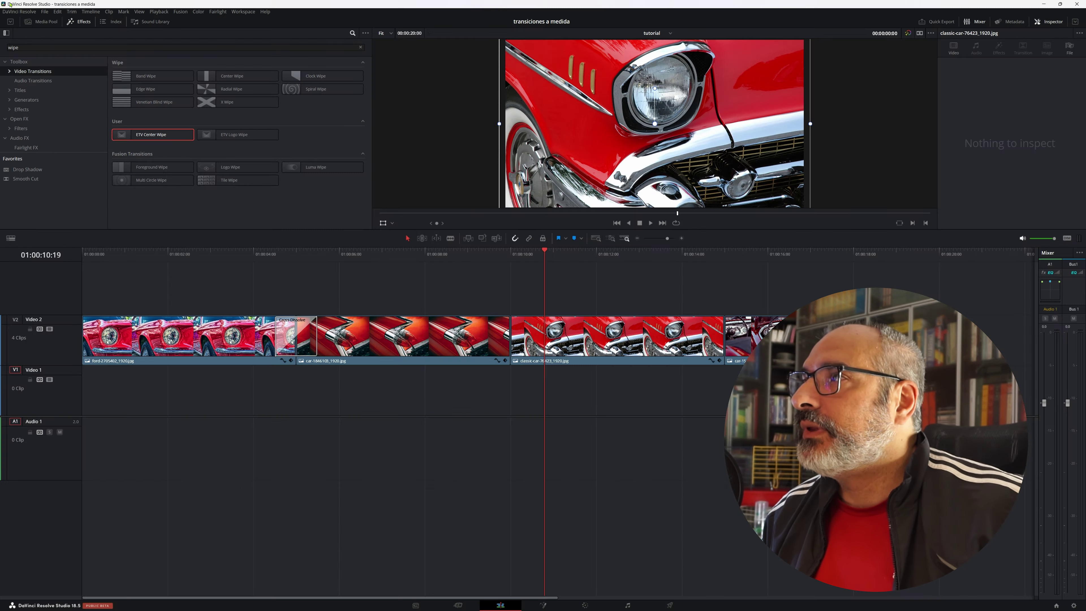
# Clear the 'wipe' search, select the ETV Logo Wipe user preset, and move the playhead to about 01:00:09:05
pyautogui.click(33, 45)
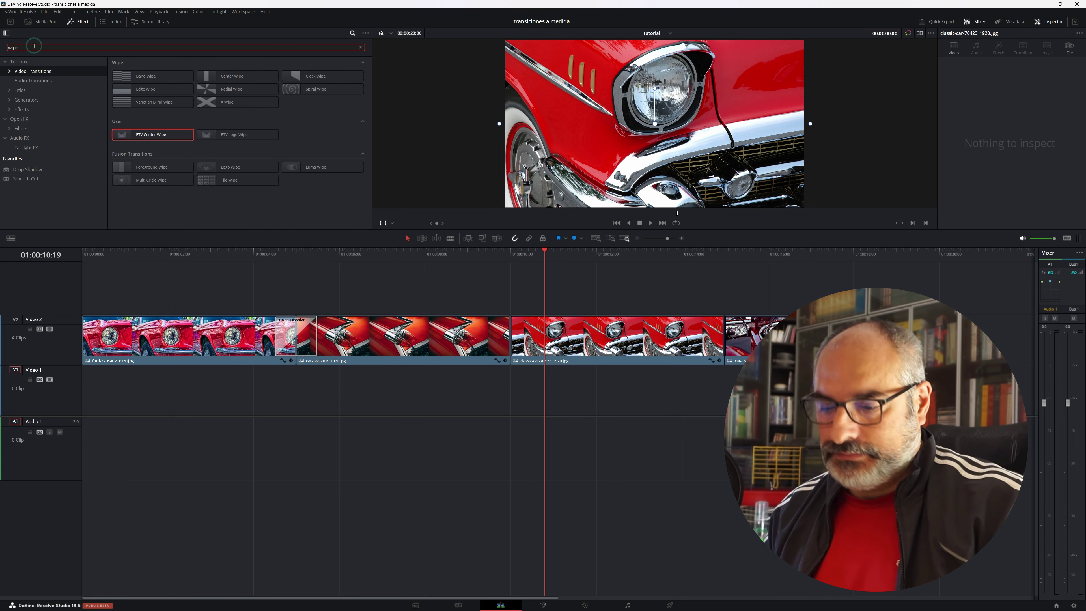
pyautogui.press('BackSpace')
pyautogui.press('BackSpace')
pyautogui.press('BackSpace')
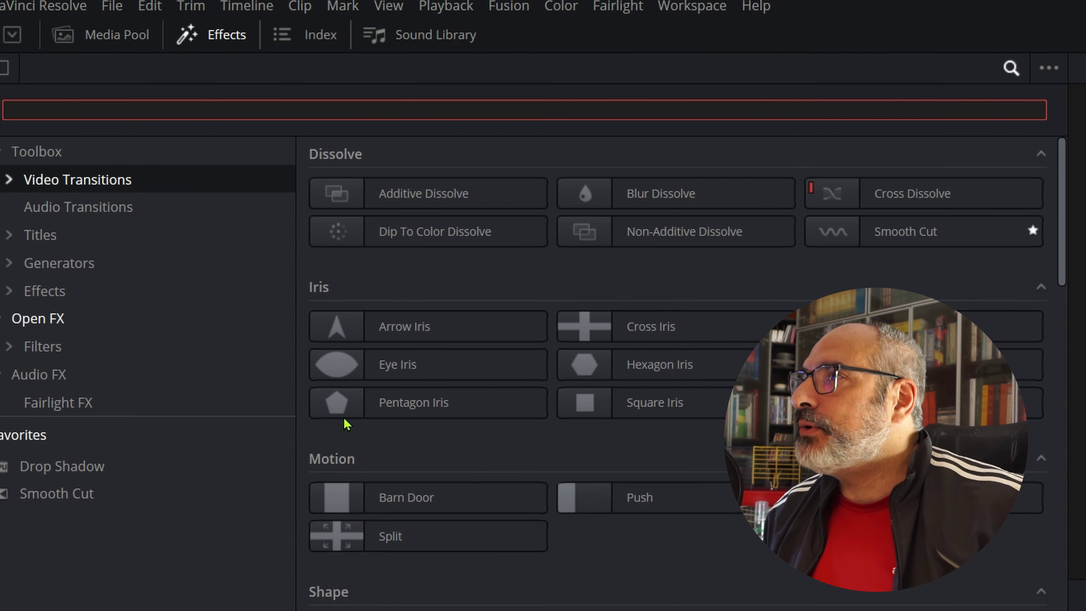
pyautogui.scroll(-2, 179, 141)
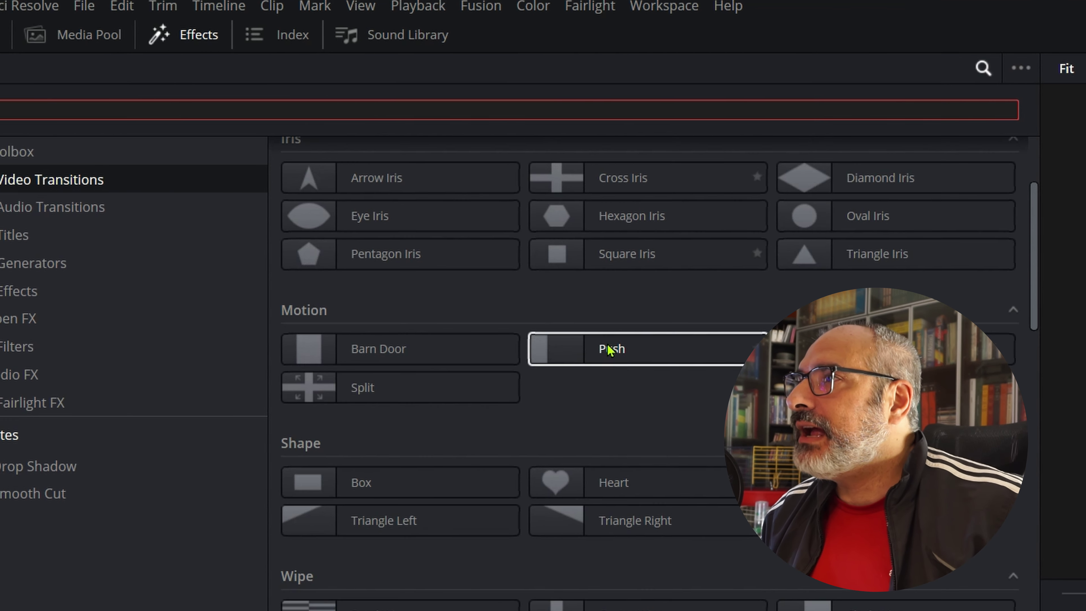
pyautogui.scroll(-2, 590, 351)
pyautogui.scroll(-3, 551, 350)
pyautogui.scroll(-3, 528, 299)
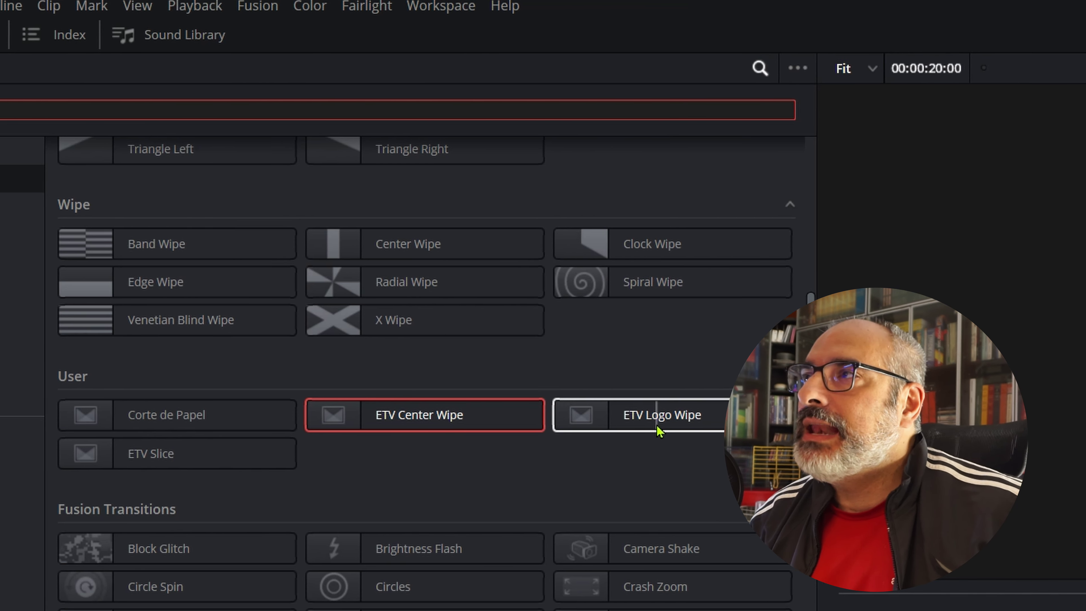
pyautogui.click(642, 422)
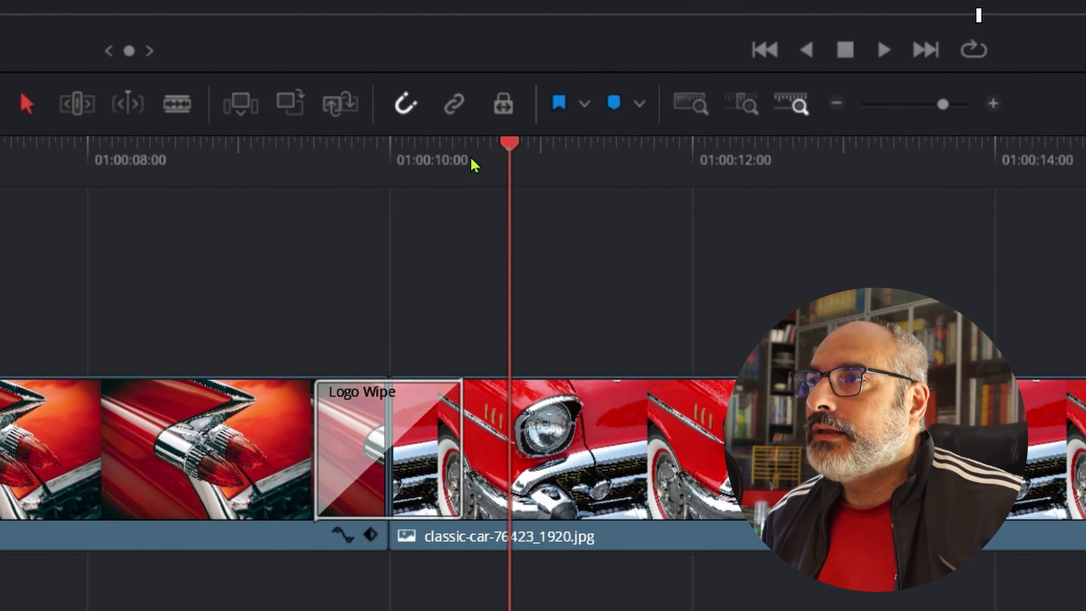
pyautogui.moveTo(508, 147); pyautogui.dragTo(270, 216)
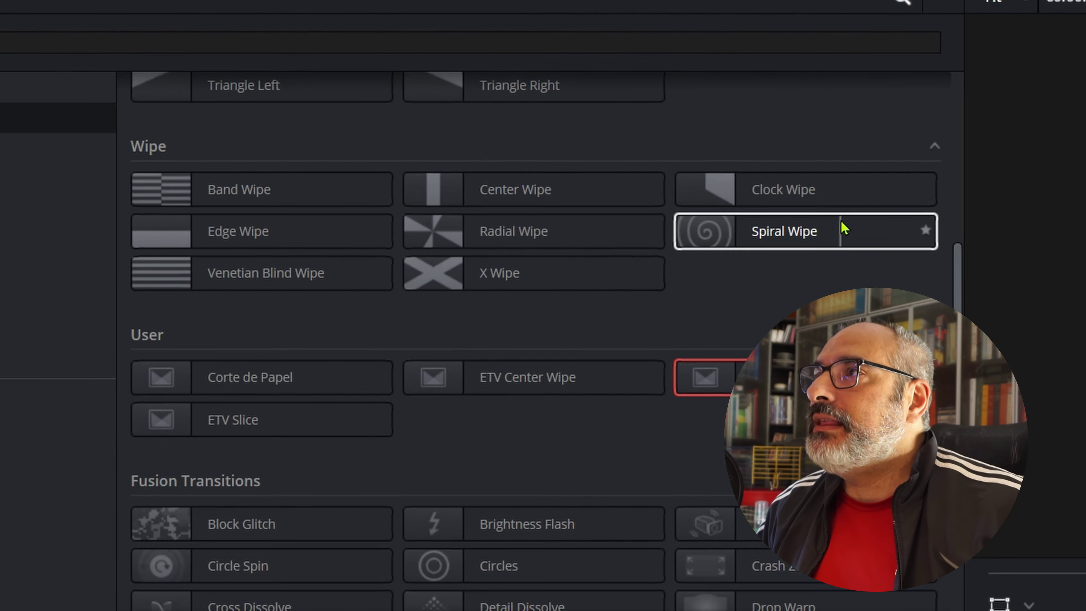
# Search 'logo' and place the built-in Logo Wipe at the cut before car-1544342_1920.jpg, parking the playhead there
pyautogui.click(146, 36)
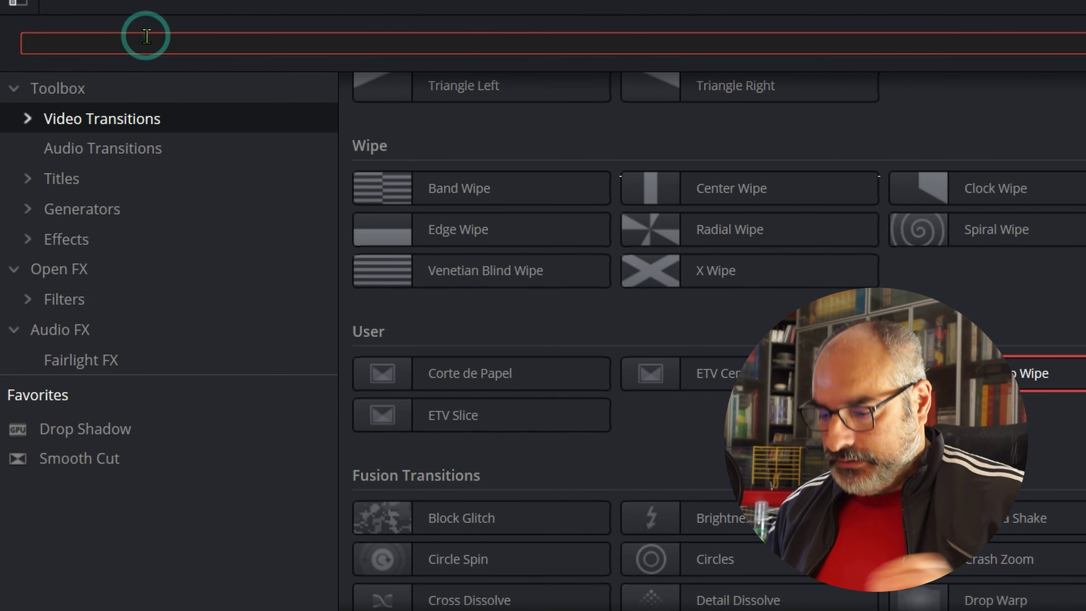
pyautogui.write('logo')
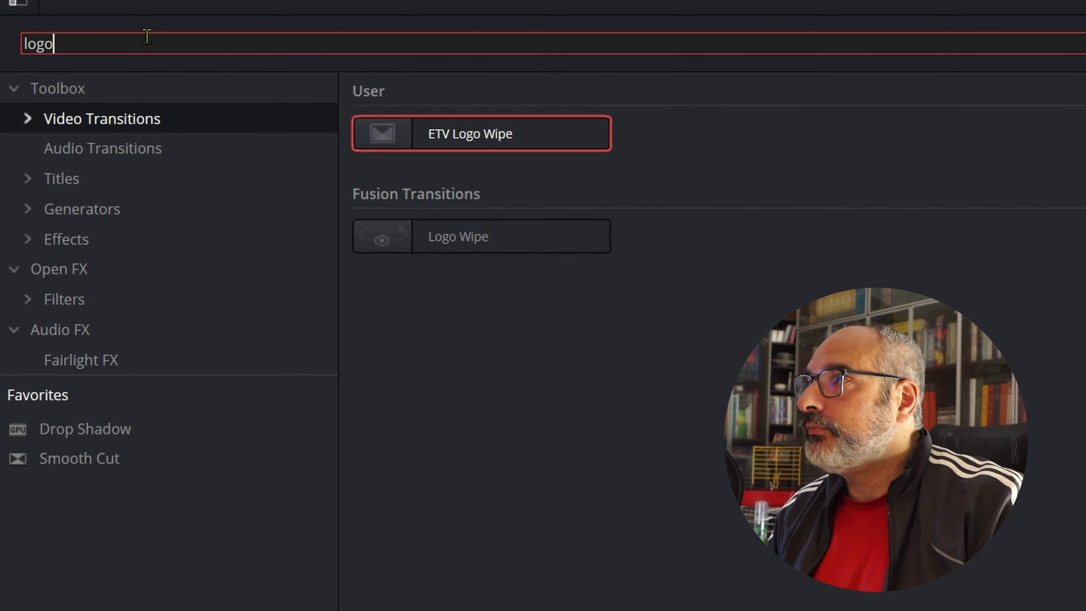
pyautogui.click(404, 242)
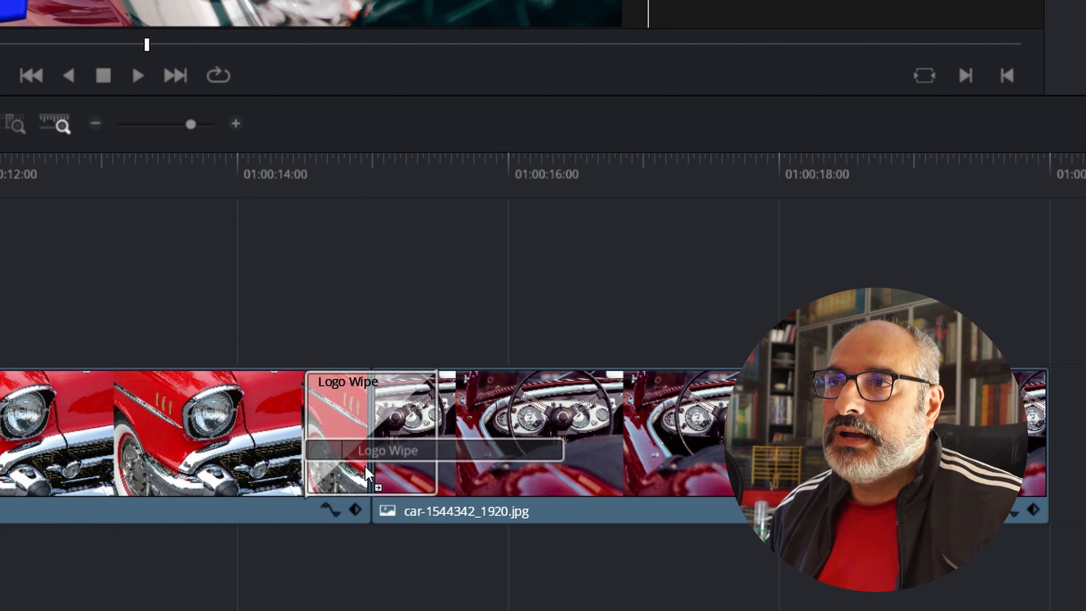
pyautogui.moveTo(366, 472); pyautogui.dragTo(367, 474)
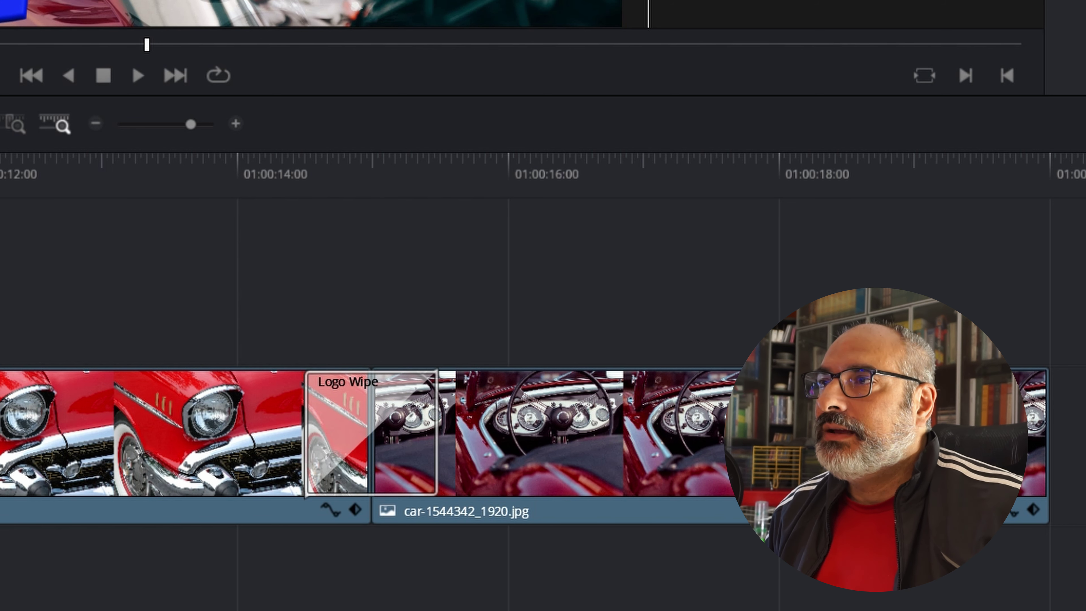
pyautogui.moveTo(404, 201); pyautogui.dragTo(386, 223)
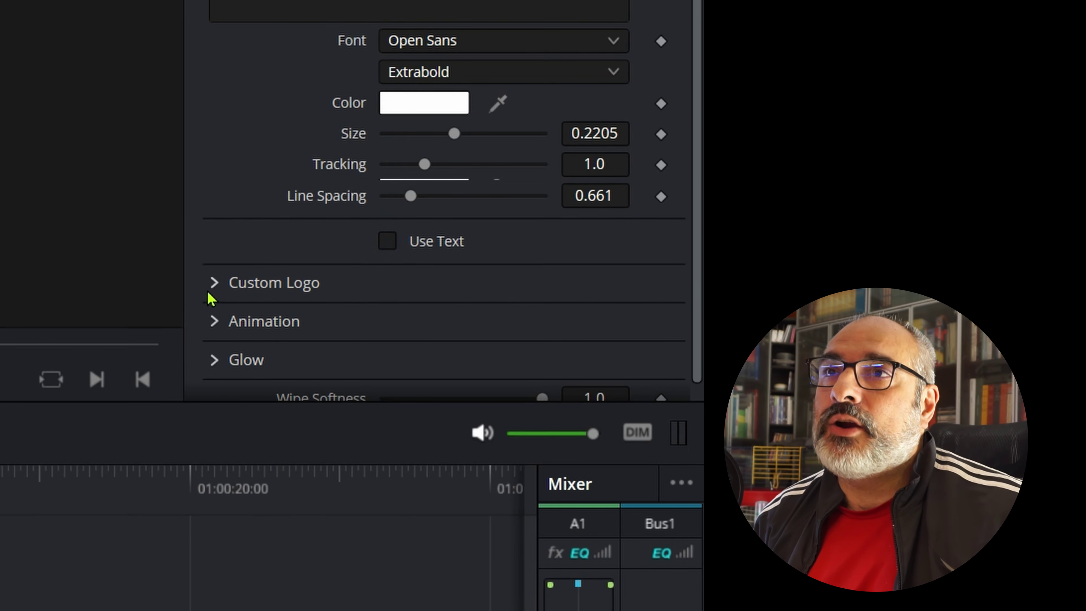
# Expand Custom Logo and drag logo etv 2022 3D.png from the Media Pool into it
pyautogui.click(215, 283)
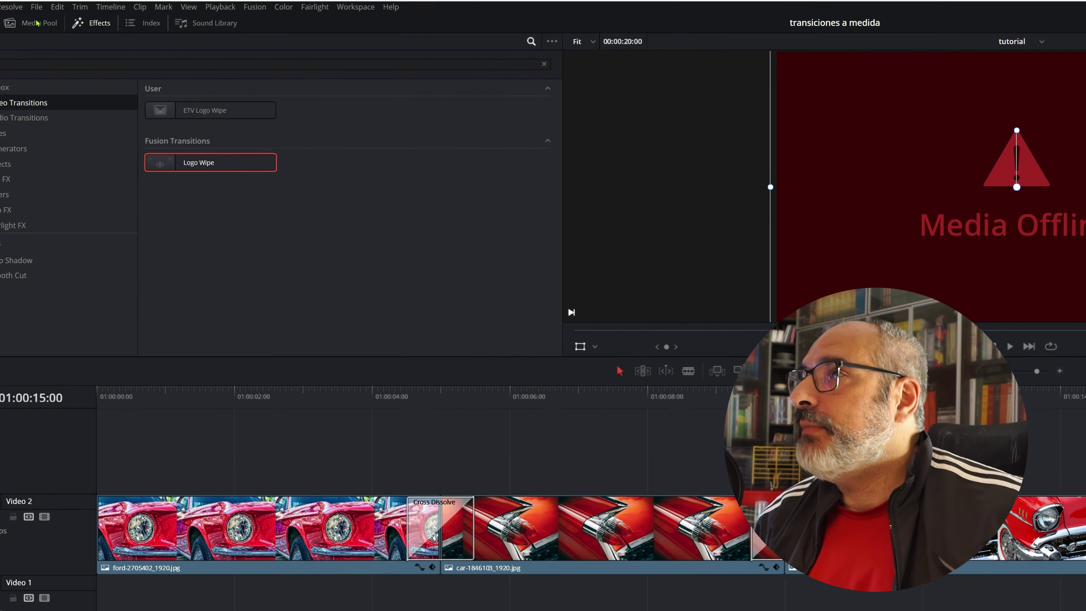
pyautogui.click(31, 26)
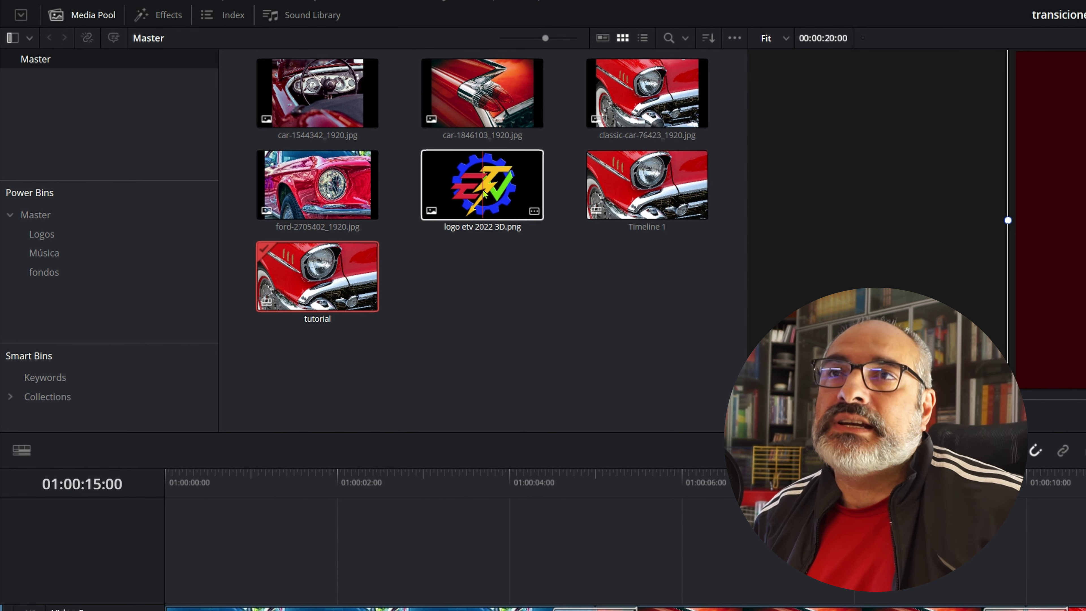
pyautogui.moveTo(484, 194)
pyautogui.mouseDown()
pyautogui.moveTo(960, 258)
pyautogui.moveTo(977, 187)
pyautogui.mouseUp()
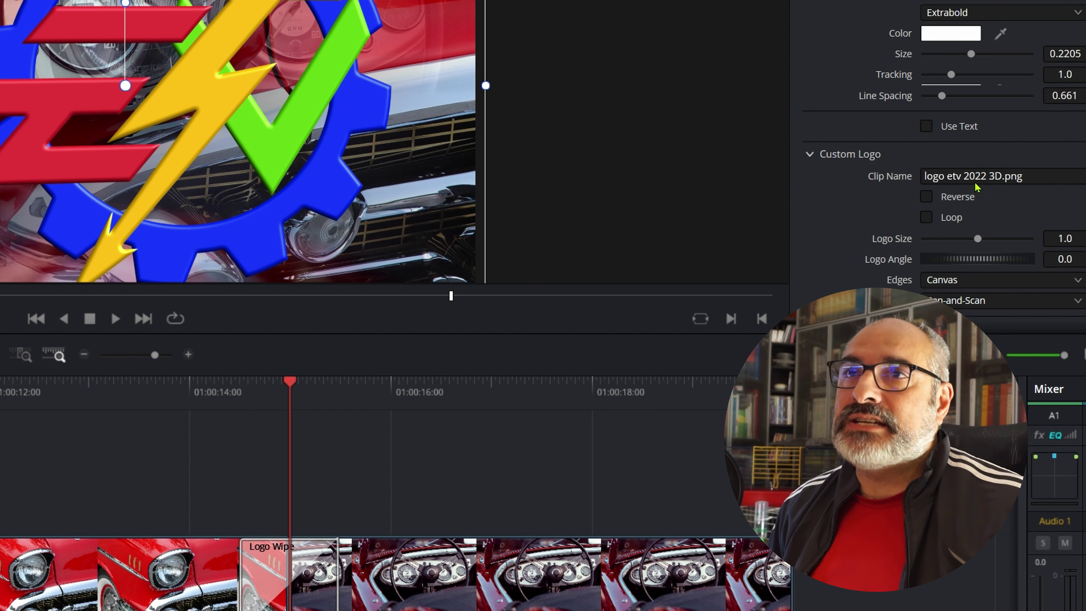
# Choose Create Transition Preset for the Logo Wipe in the timeline to bring up the name prompt
pyautogui.rightClick(309, 588)
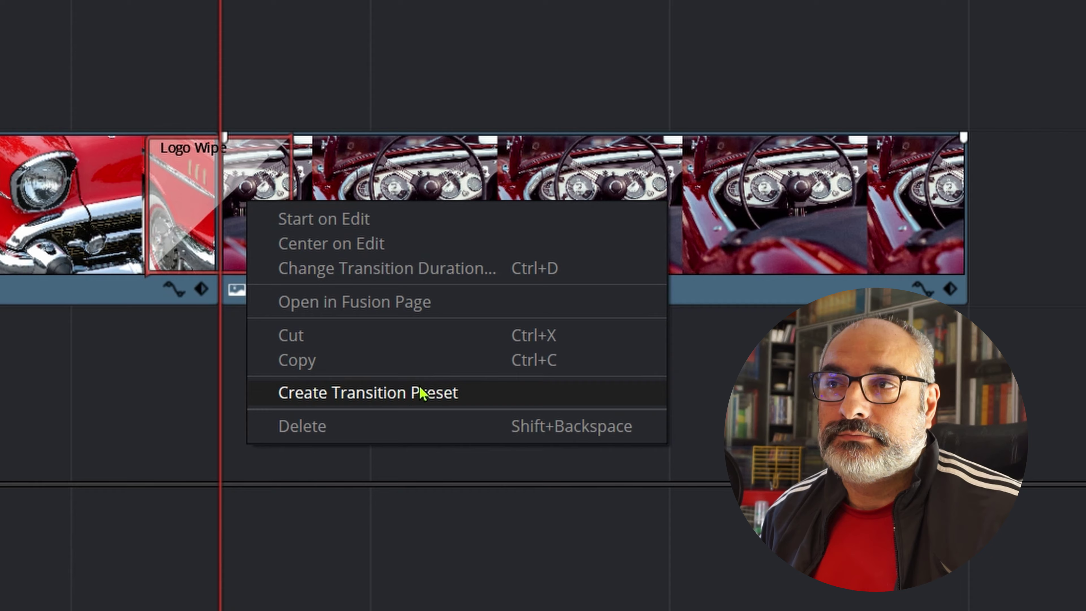
pyautogui.click(451, 390)
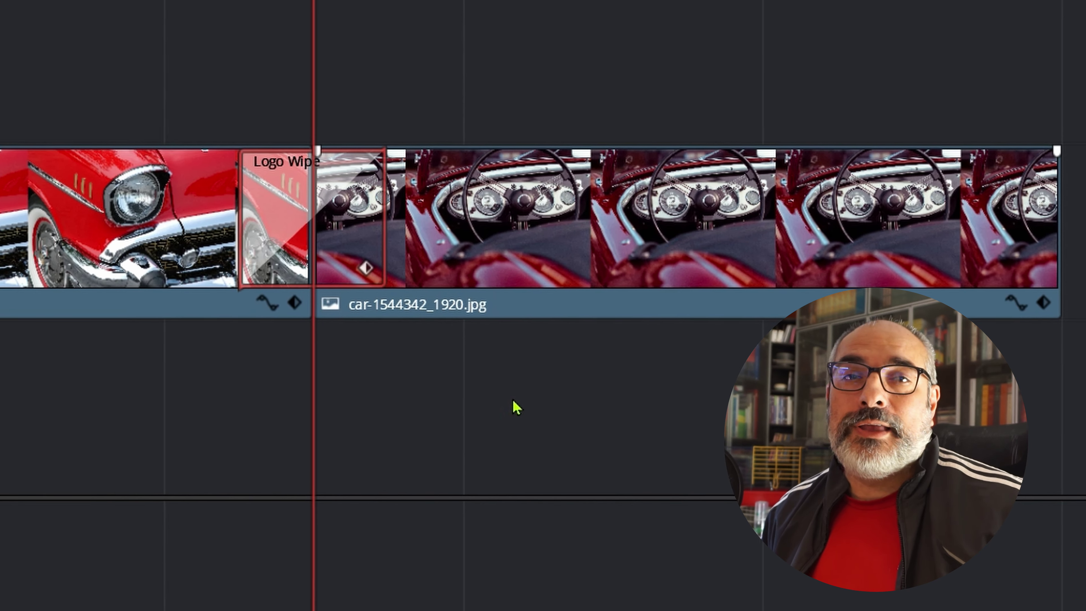